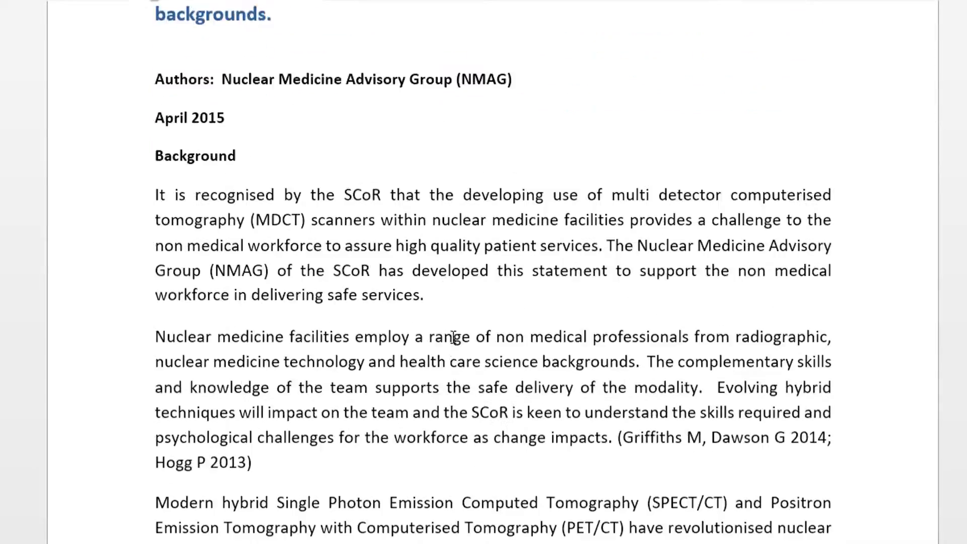
Skim the nuclear medicine statement from its Background section to the paragraphs on standards of practice.
scroll(453, 333, down, 12)
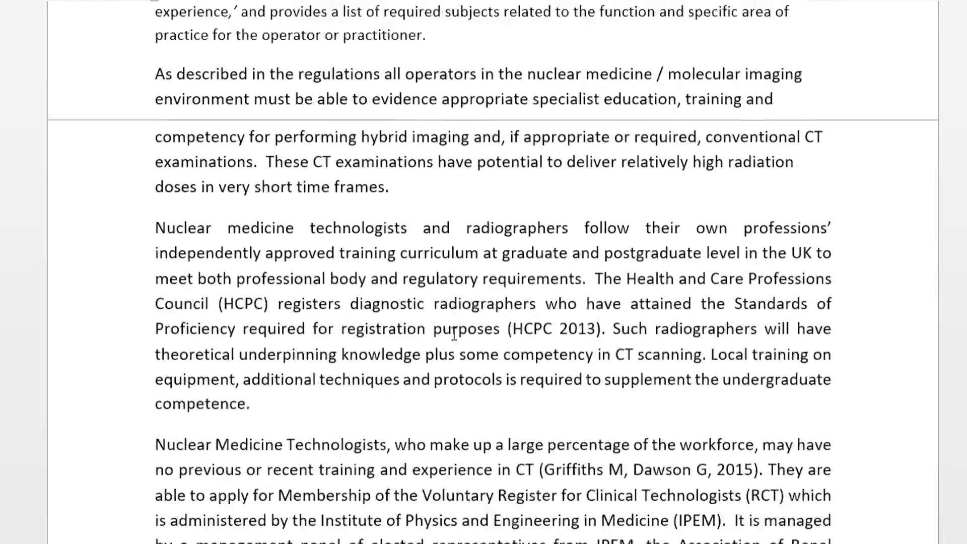
scroll(453, 334, down, 5)
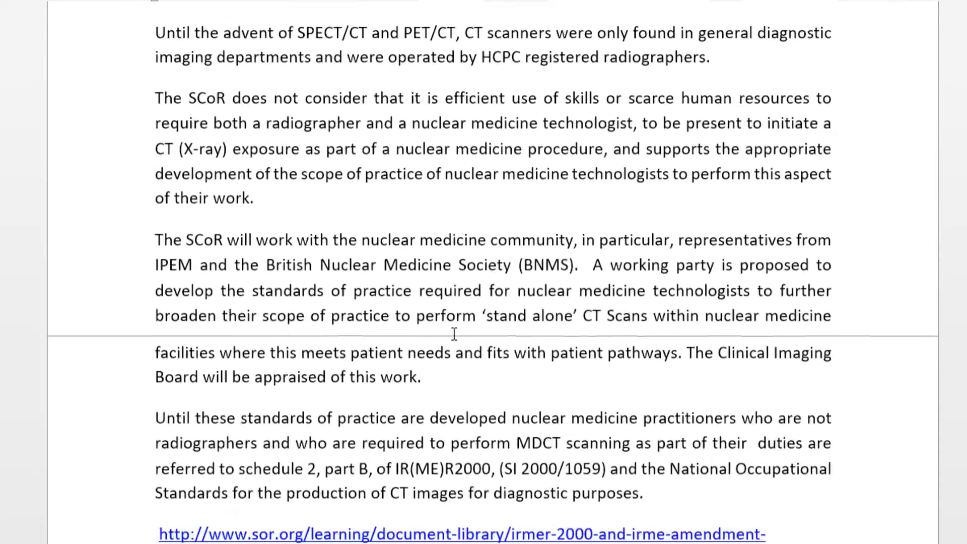
scroll(454, 330, up, 12)
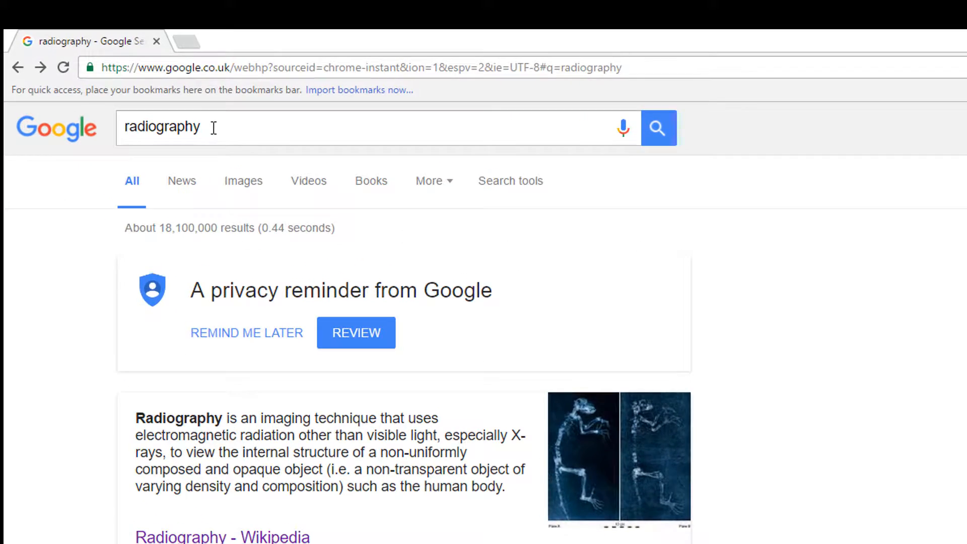
Open the Wikipedia article on Radiography from the Google results and switch it to its printable version.
scroll(320, 410, down, 3)
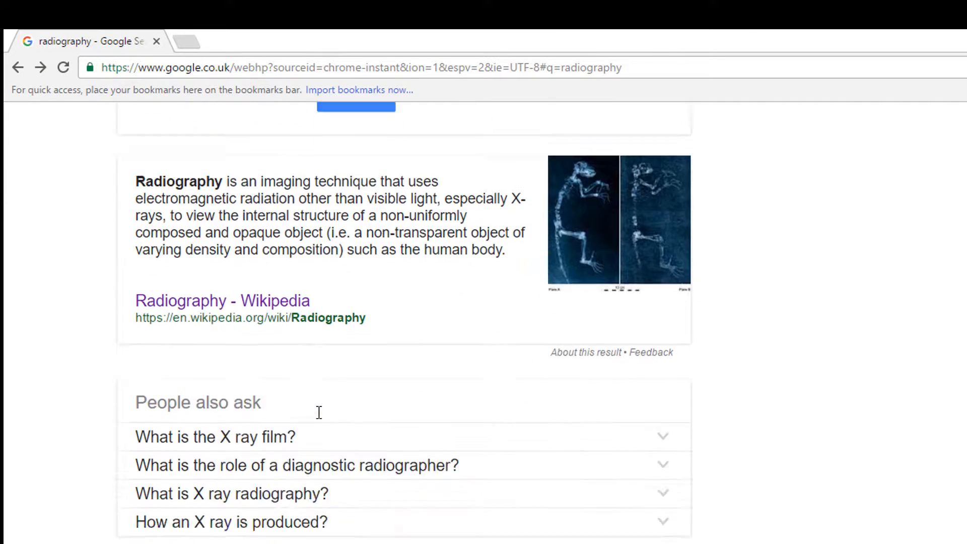
scroll(320, 412, down, 2)
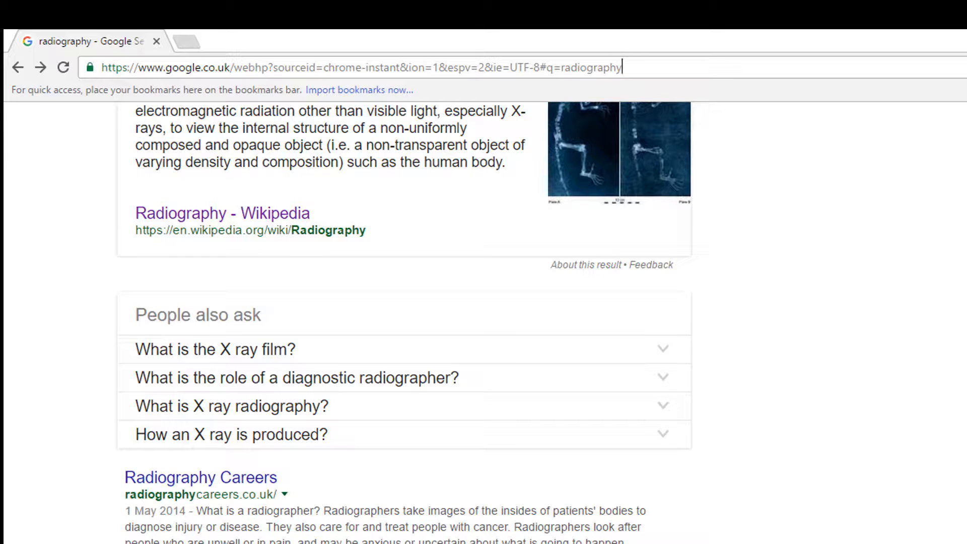
key(alt+Right)
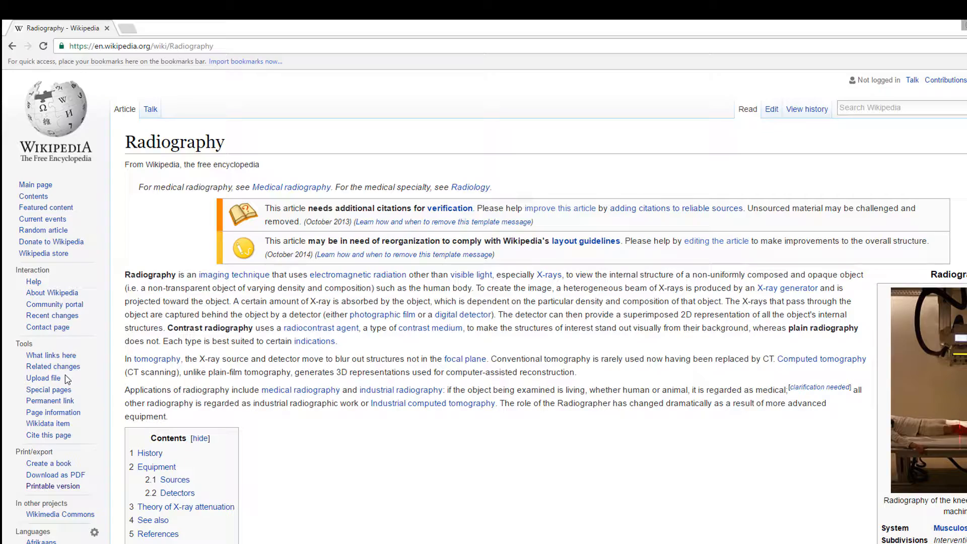
scroll(65, 378, down, 3)
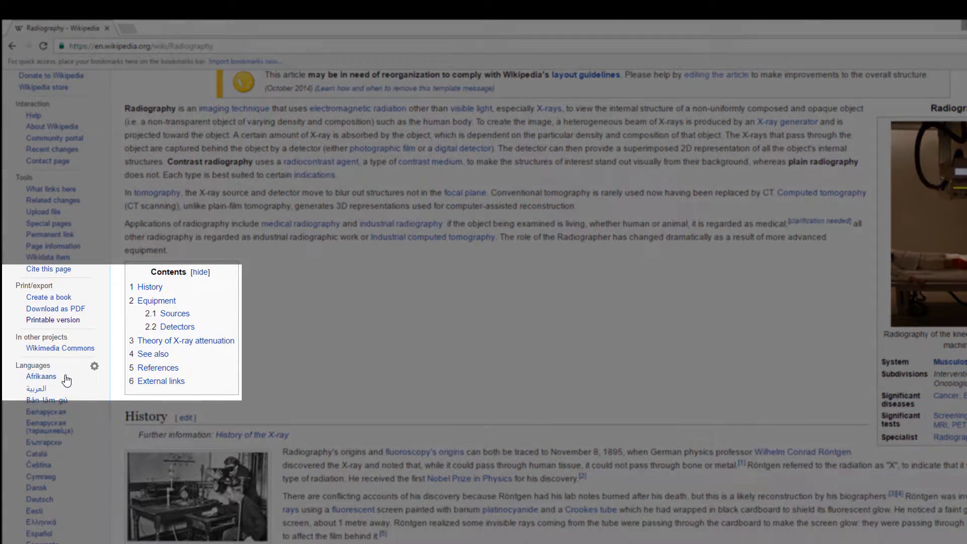
click(53, 320)
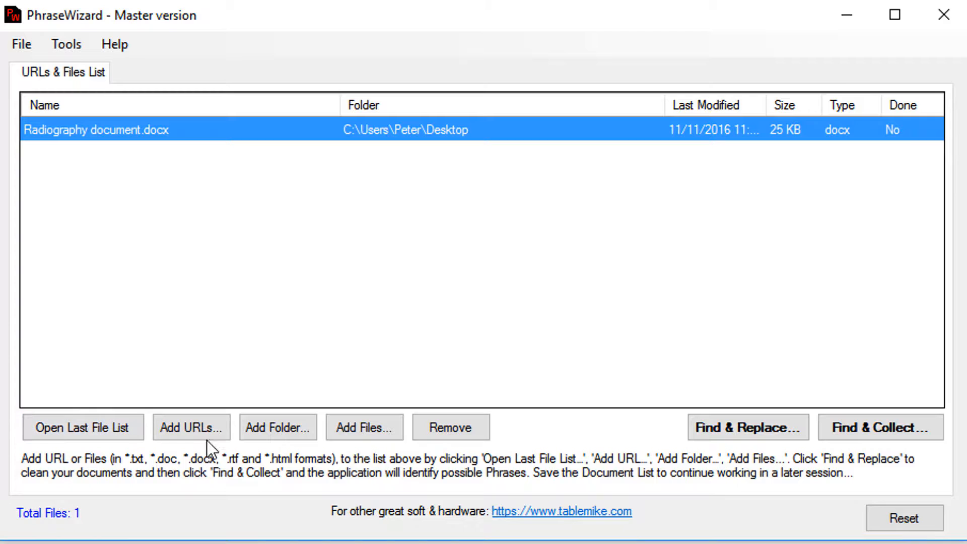
Add the printable Radiography Wikipedia URL and all its extracted internal sub-URLs to PhraseWizard's list of URLs and files.
click(199, 427)
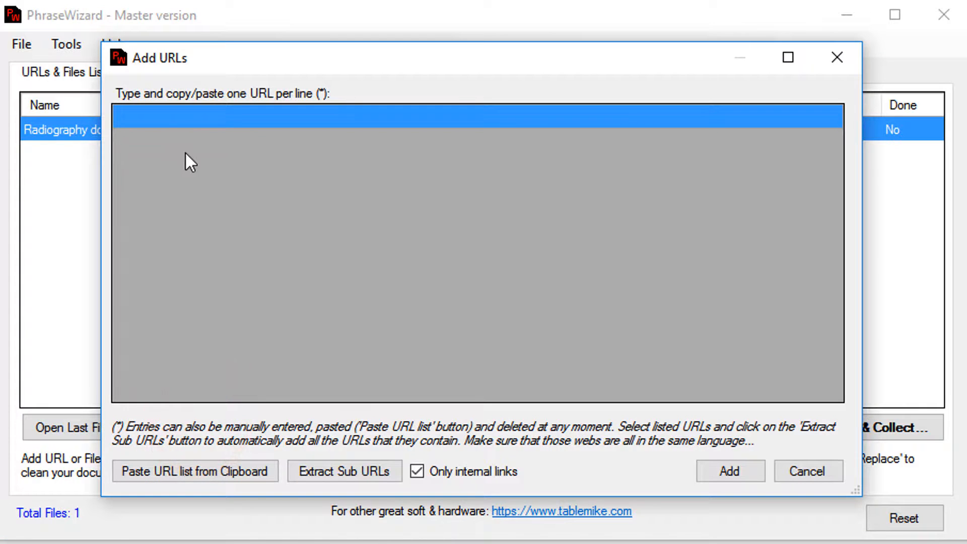
click(165, 119)
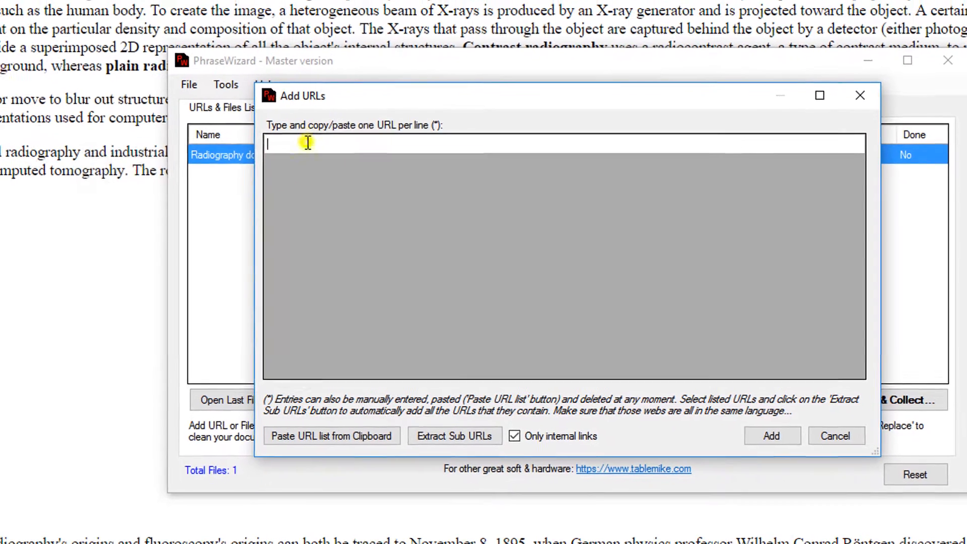
right_click(152, 119)
click(158, 218)
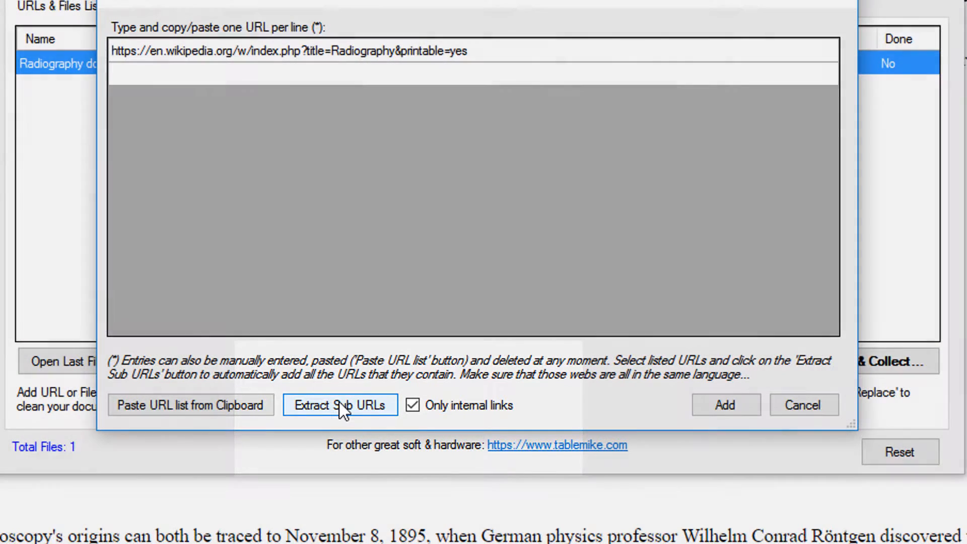
click(339, 405)
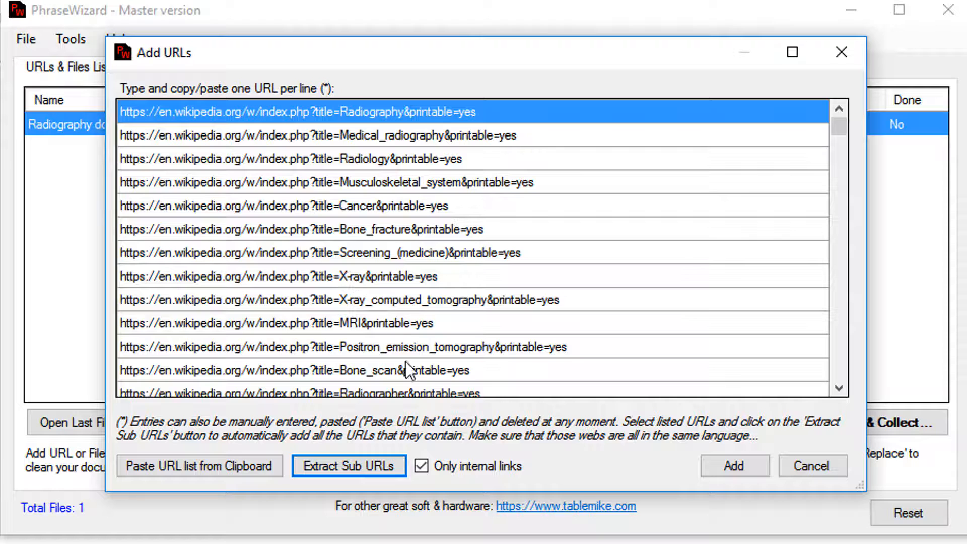
click(724, 467)
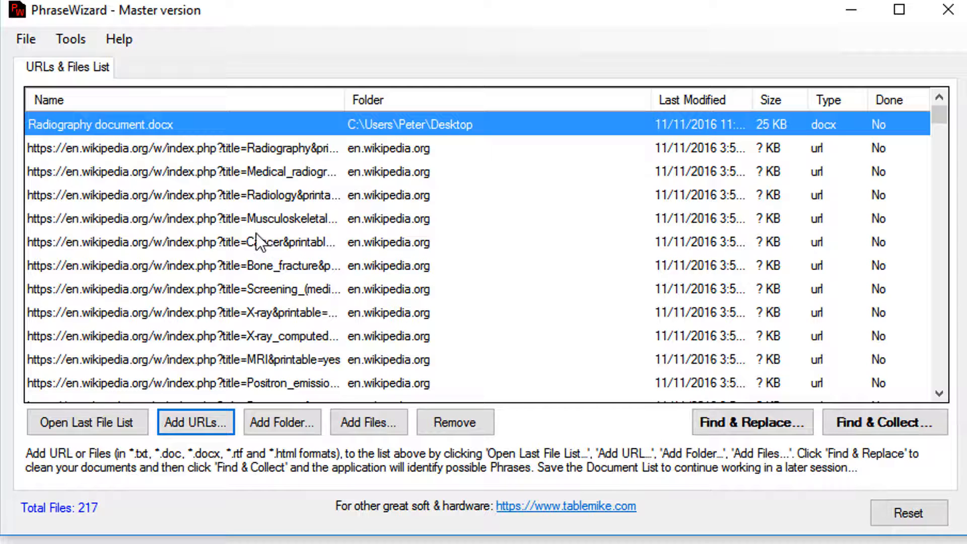
click(209, 208)
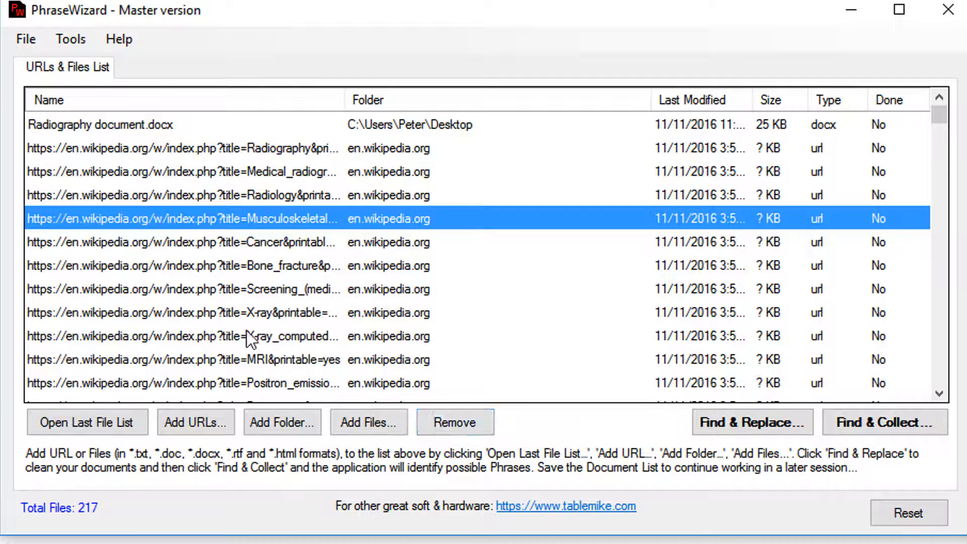
shift+click(219, 312)
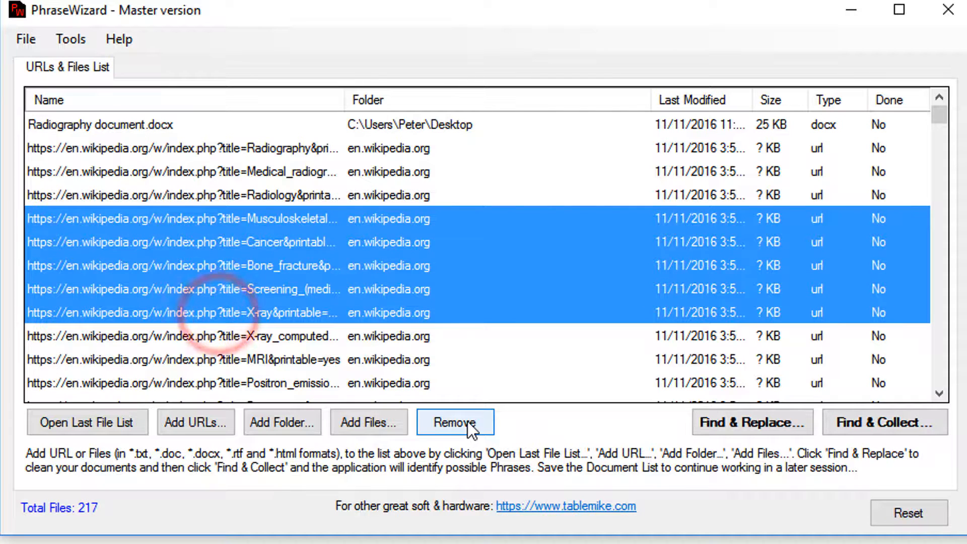
click(199, 152)
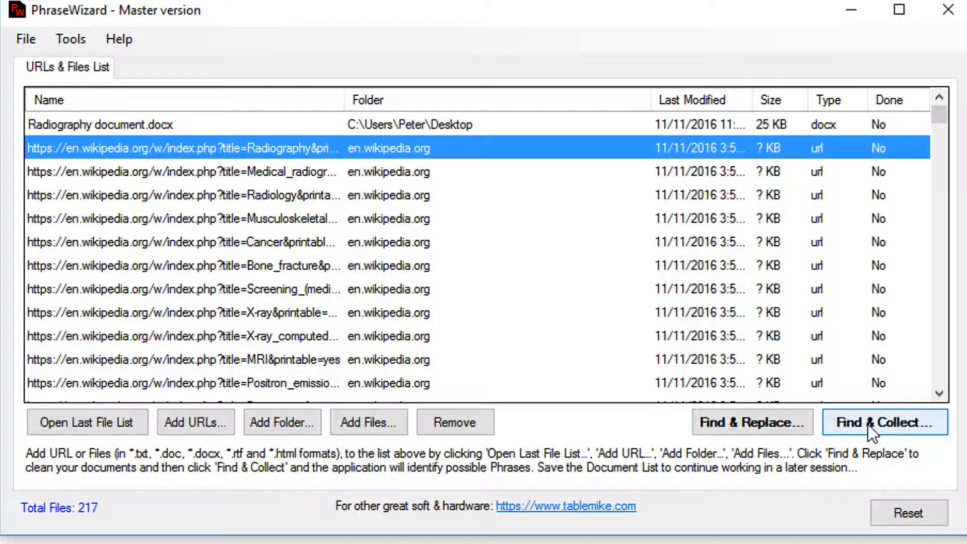
Set up a Find & Replace operation on the listed files with URLs Removal as its first rule.
click(718, 421)
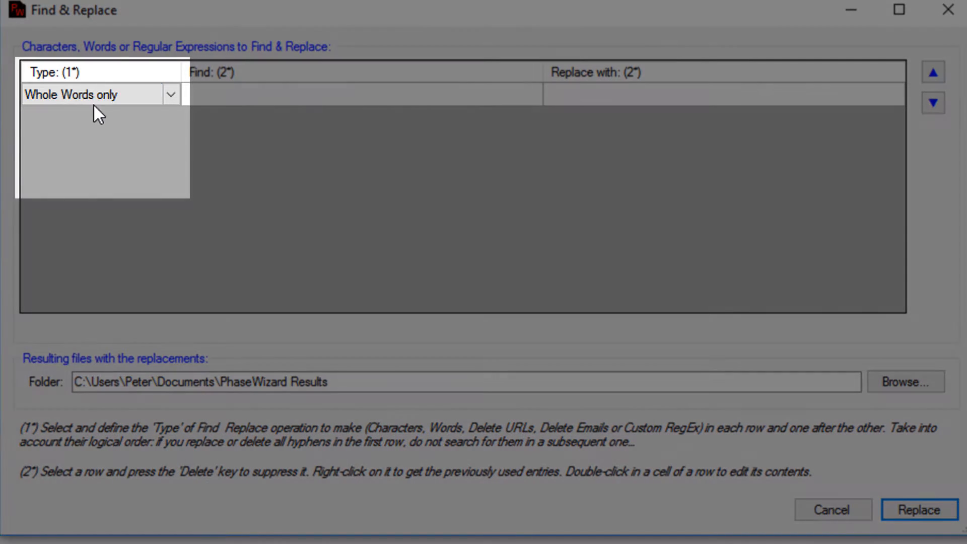
click(126, 95)
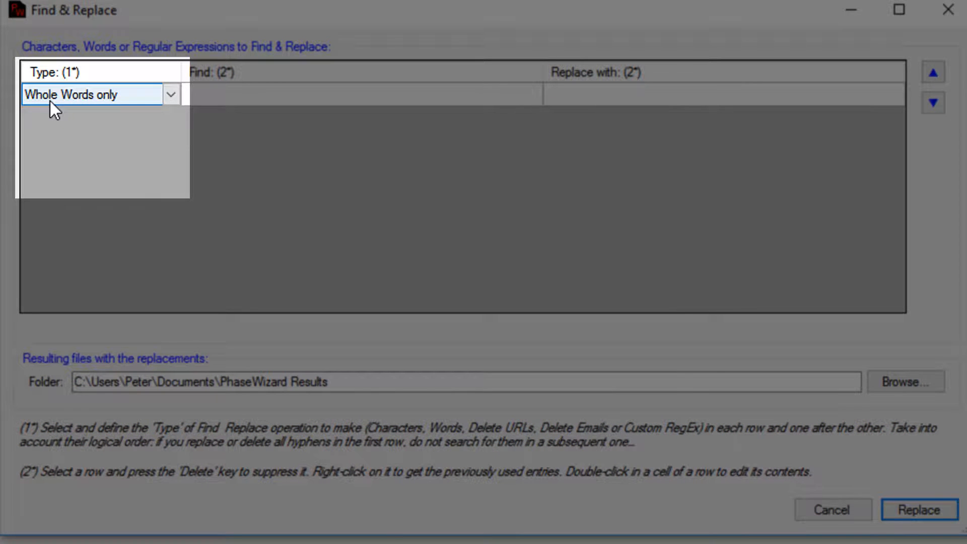
click(173, 94)
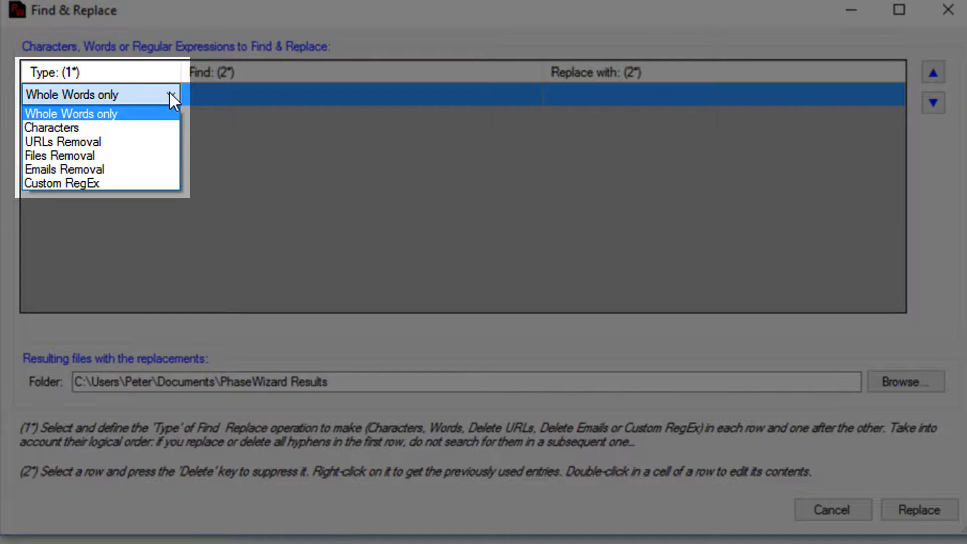
click(86, 141)
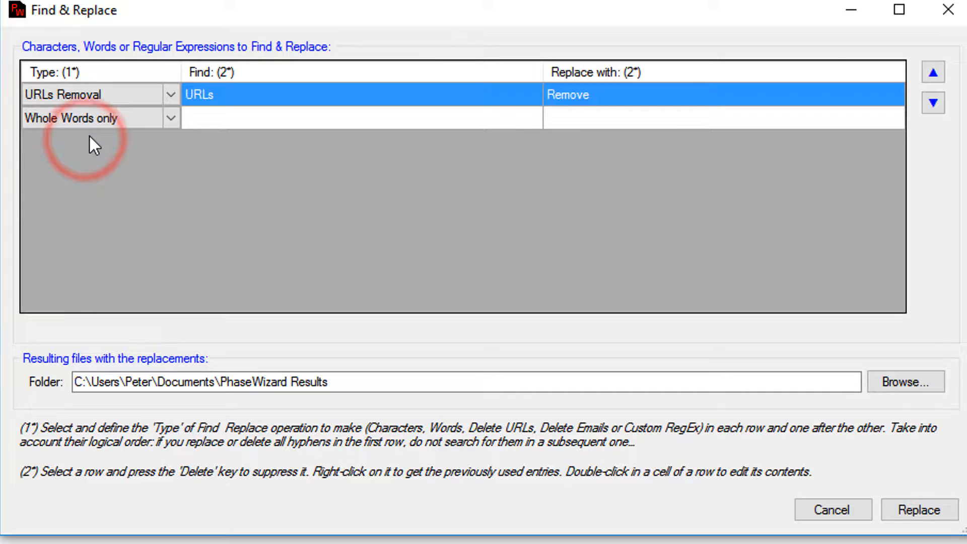
Add Emails Removal as the second rule and run the replacement on all listed files.
click(166, 117)
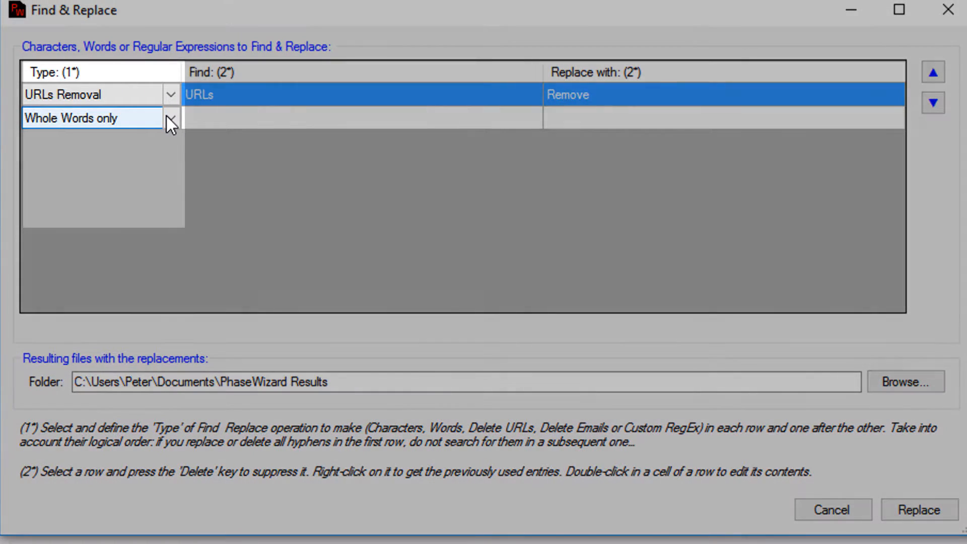
click(166, 117)
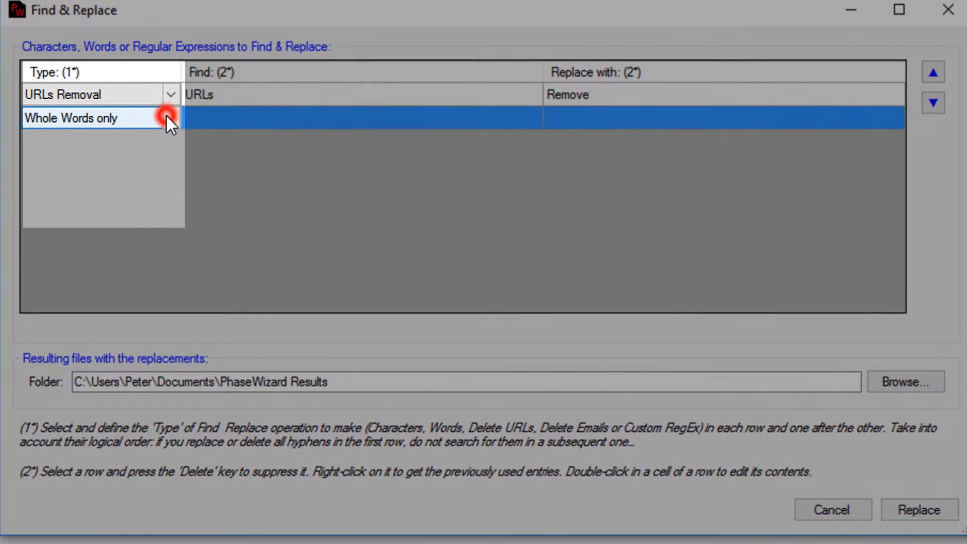
click(173, 119)
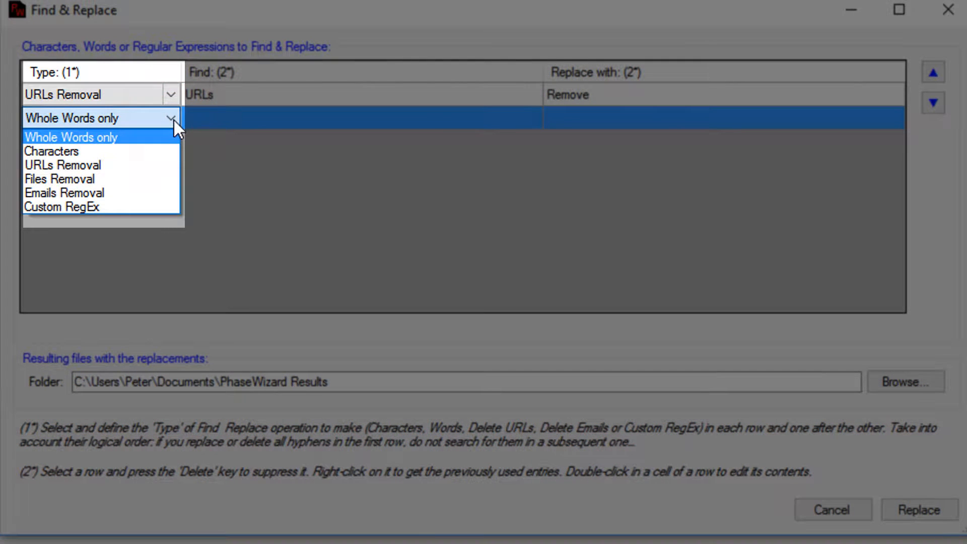
click(127, 191)
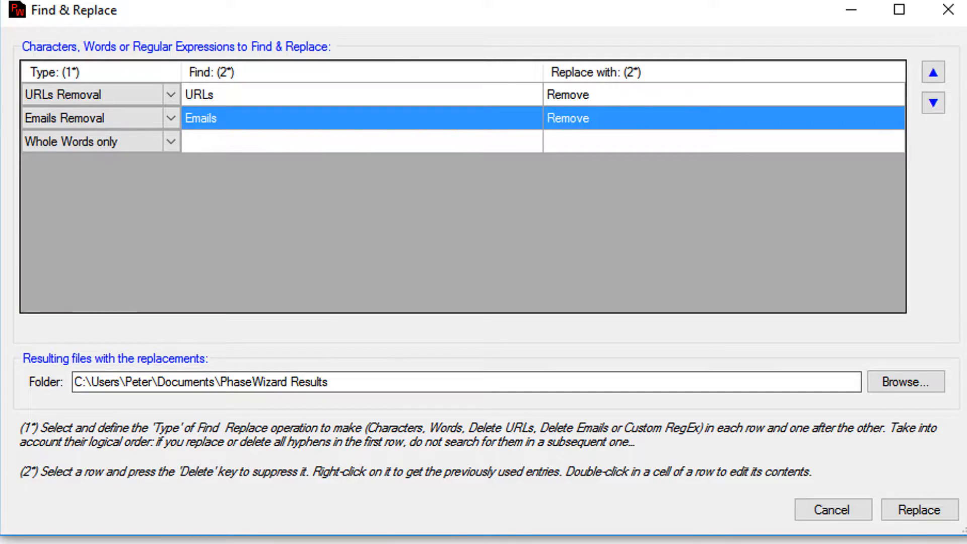
click(915, 507)
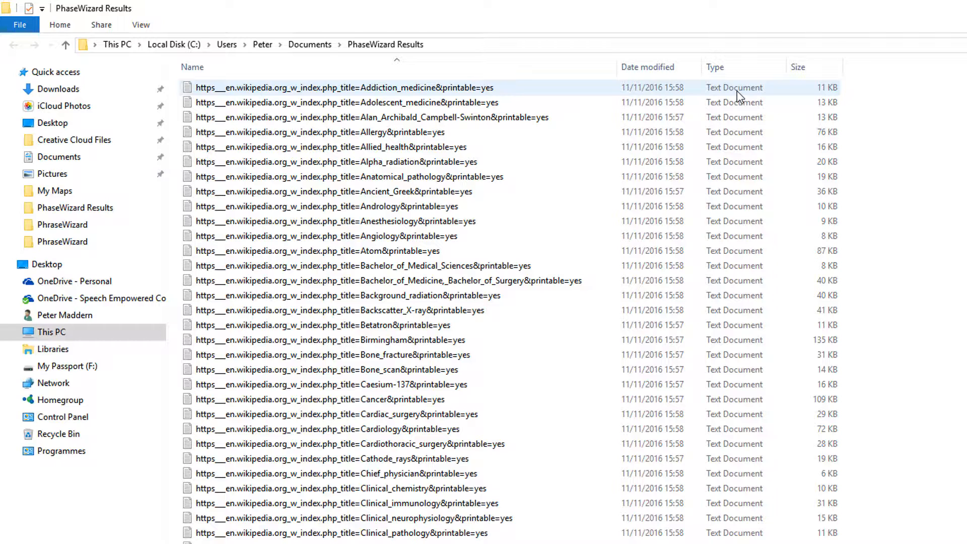
Inspect the Adolescent_medicine and Allergy text files in the PhaseWizard Results folder.
click(417, 91)
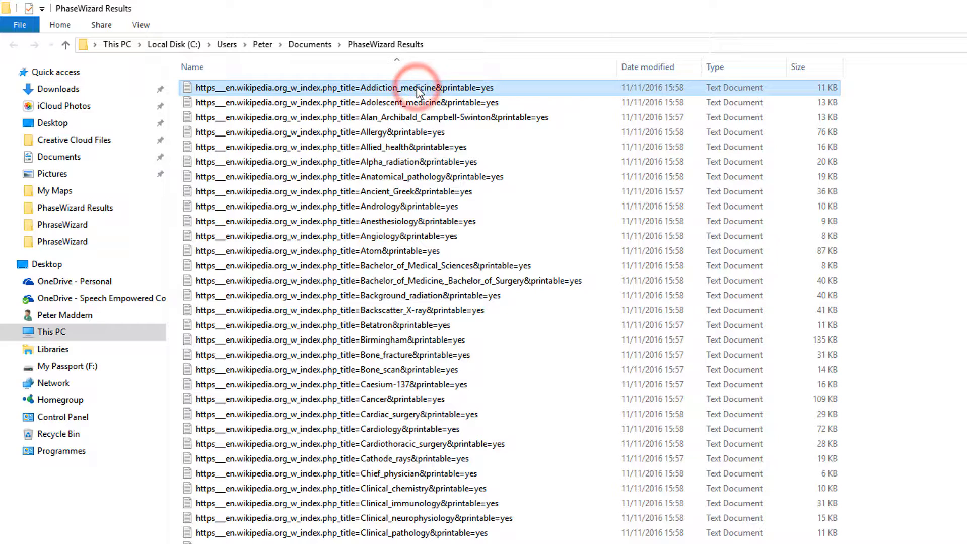
click(408, 103)
double_click(408, 103)
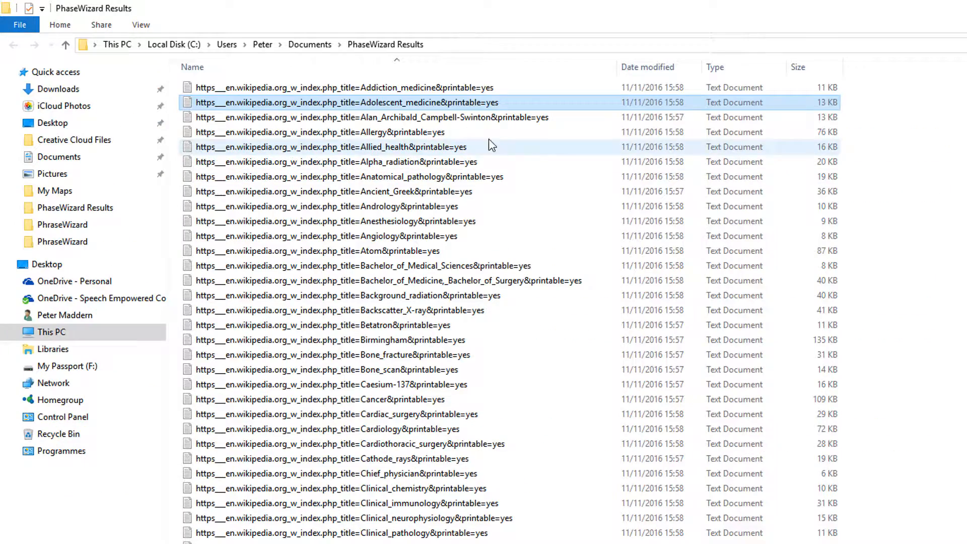
double_click(444, 134)
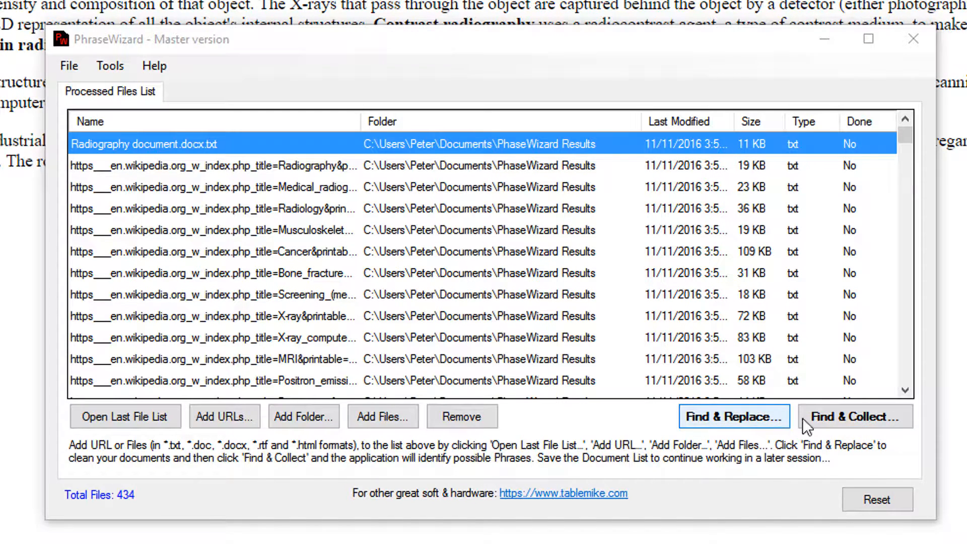
Open the Find & Collect options and check the list of initial words removed from capitalized phrases.
click(838, 419)
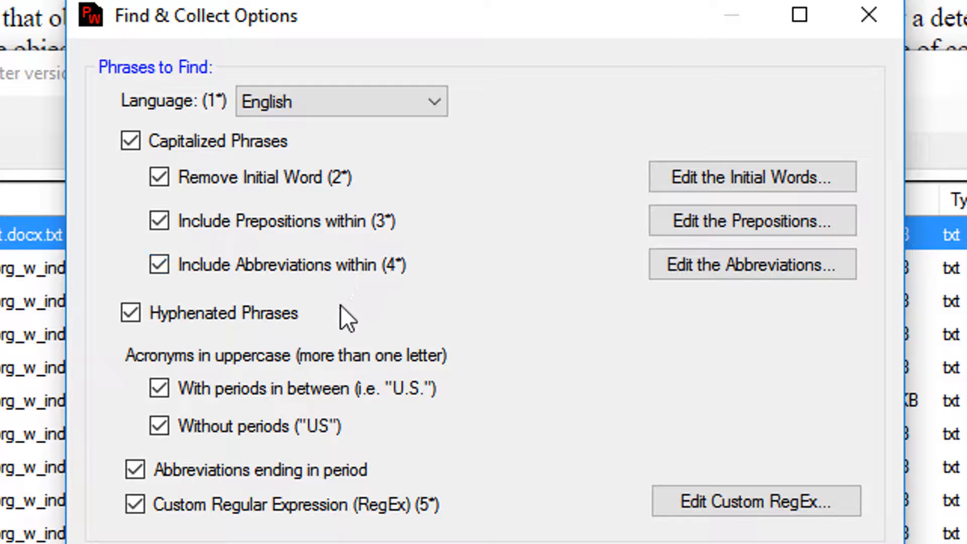
click(706, 172)
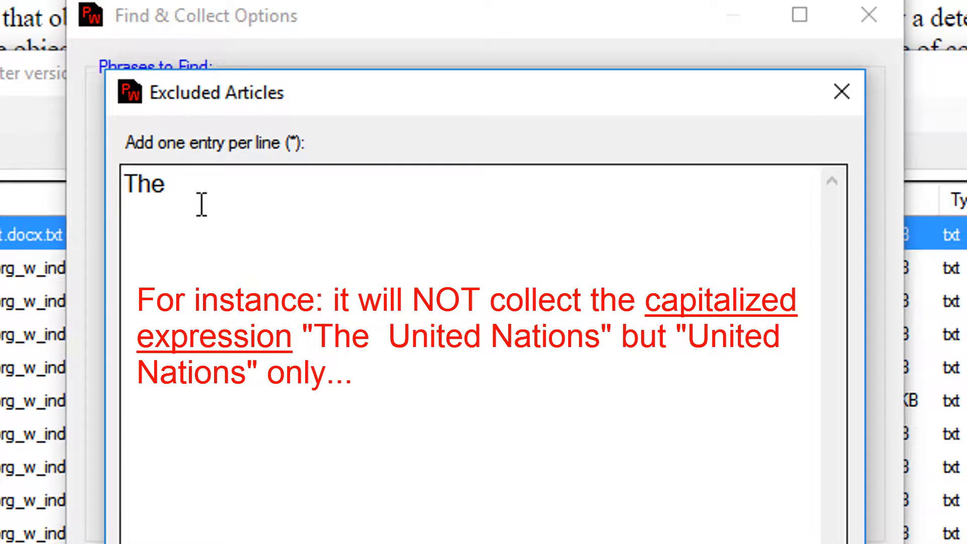
key(Escape)
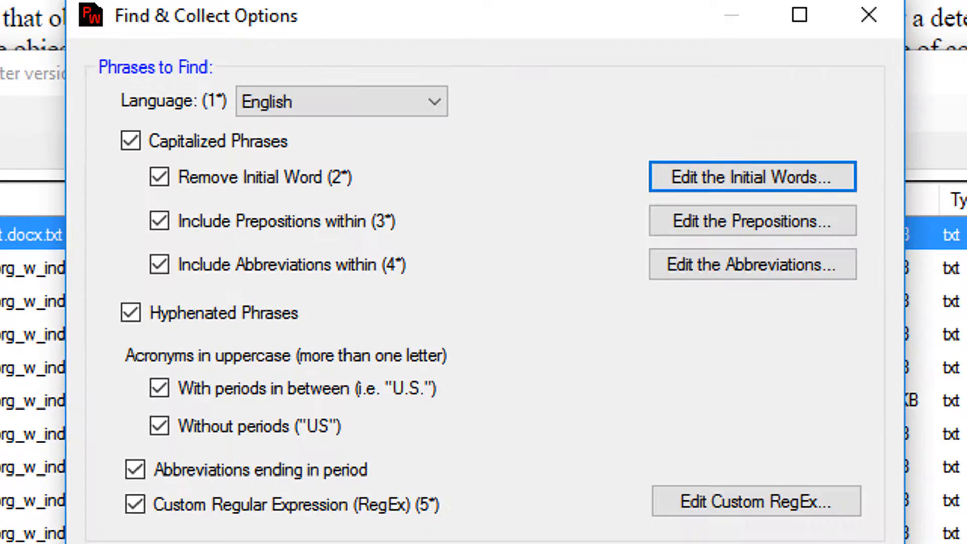
click(304, 218)
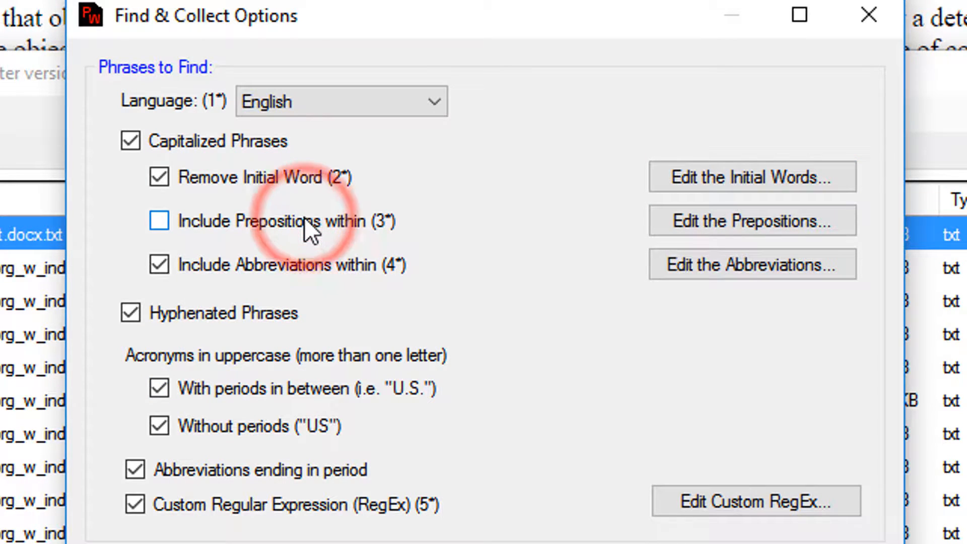
click(155, 206)
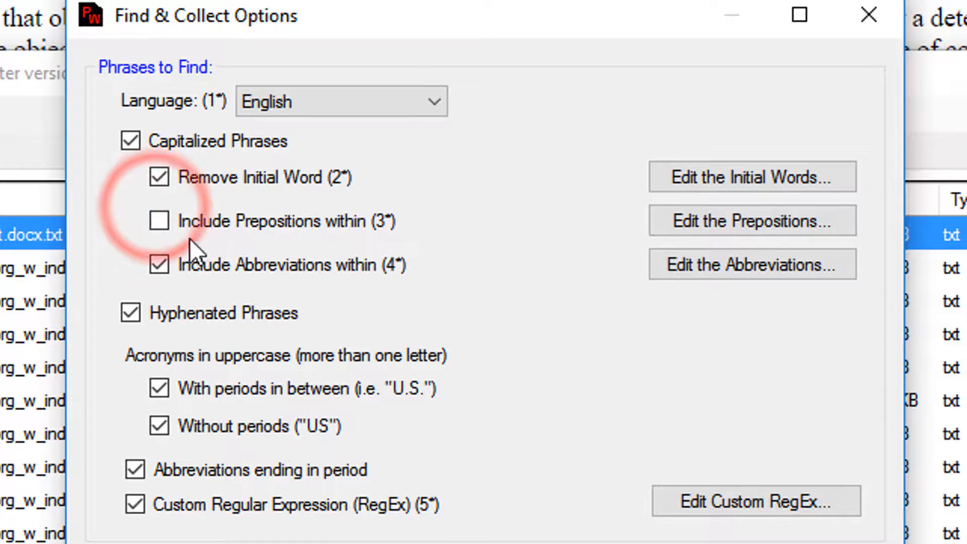
click(164, 226)
Check the list of prepositions included within capitalized phrases, then close it without changes.
click(743, 223)
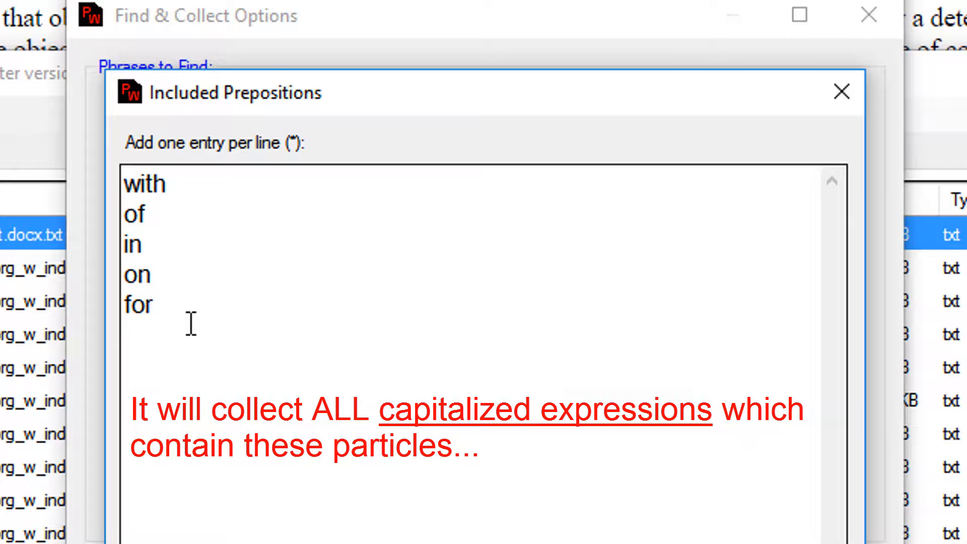
key(Escape)
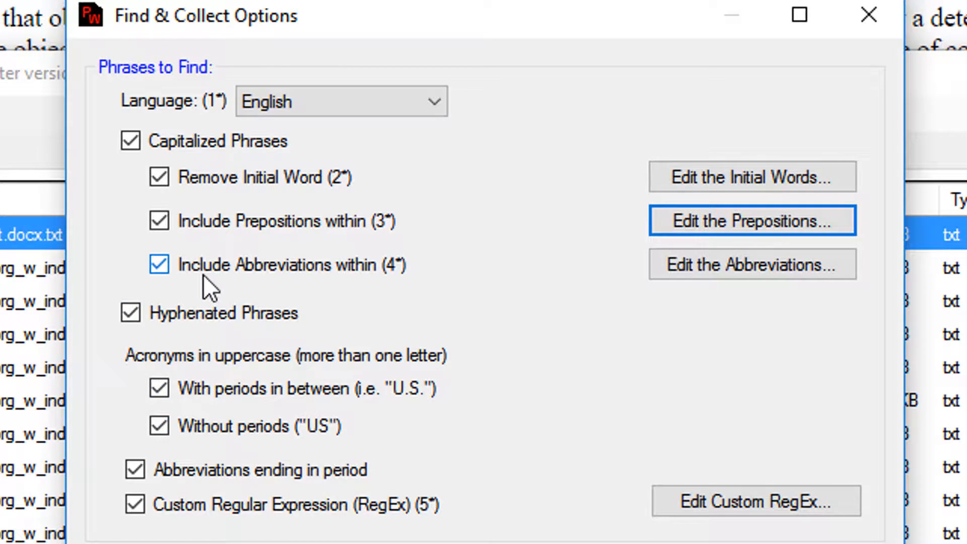
Check the list of included abbreviations and the custom RegEx list in the Find & Collect options, closing both without changes.
click(712, 257)
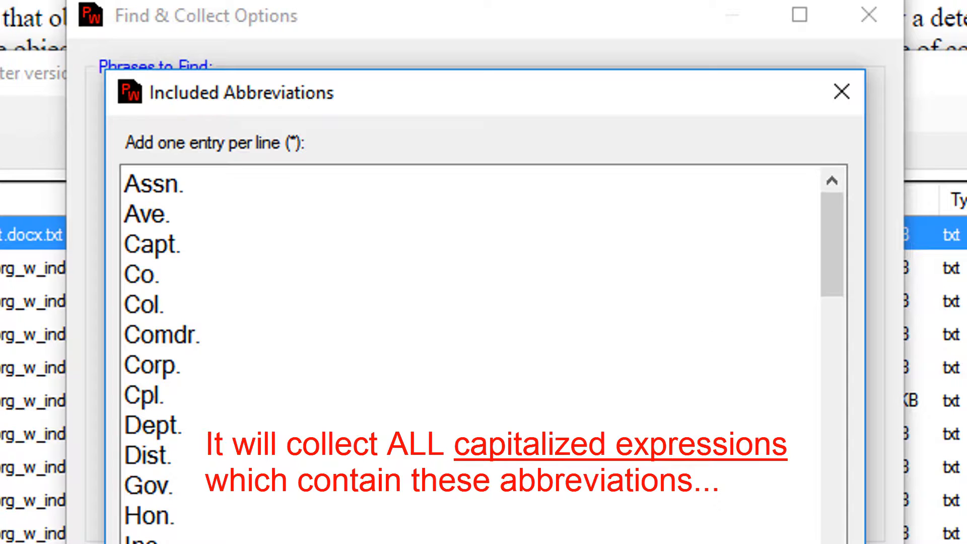
key(Escape)
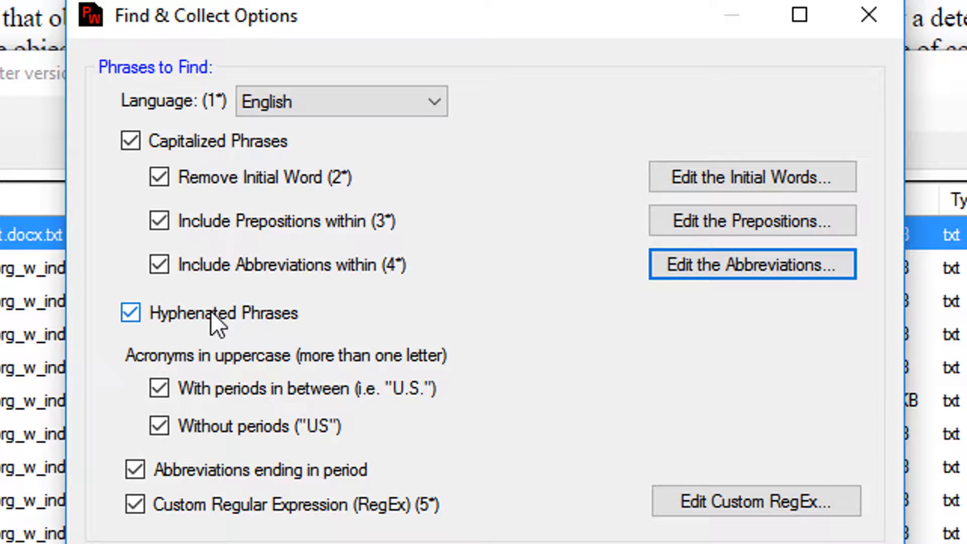
click(131, 314)
click(131, 314)
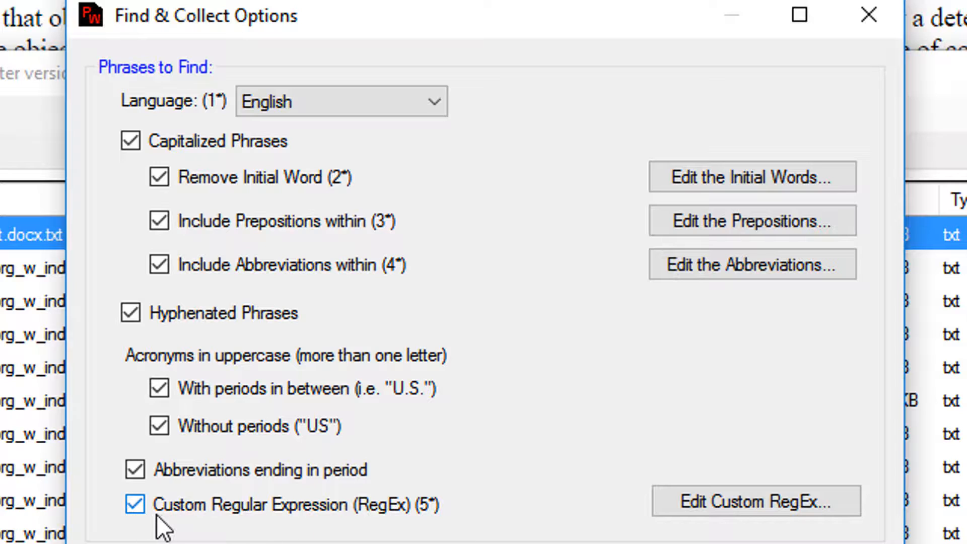
click(672, 503)
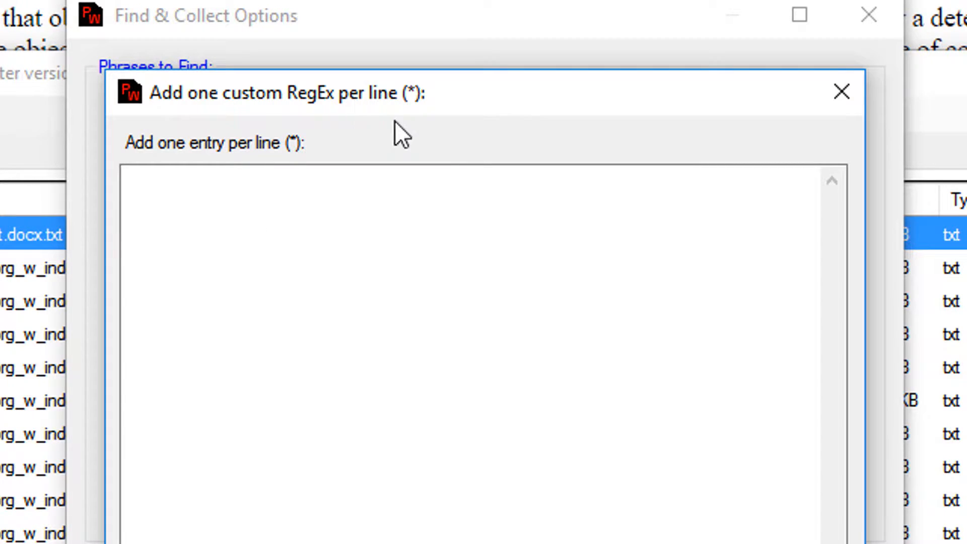
click(730, 543)
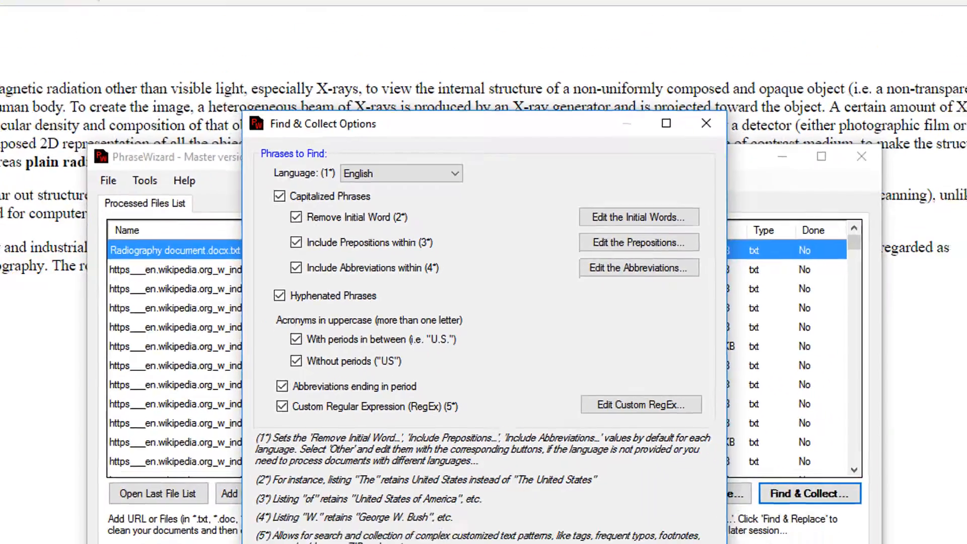
Close the Find & Collect options and copy the ZIP number with State code example [A-Z]{2} [0-9]{5} from the help manual.
click(598, 458)
click(288, 219)
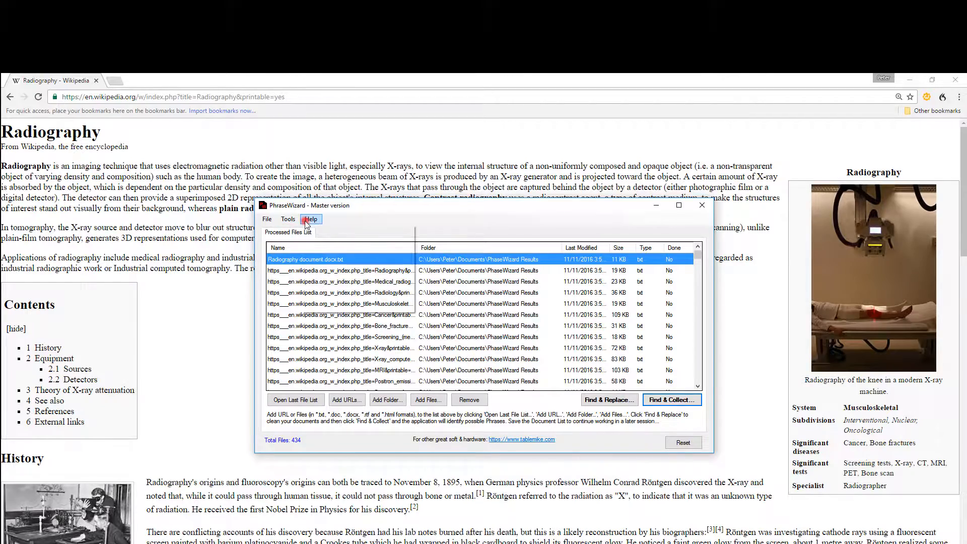
click(327, 235)
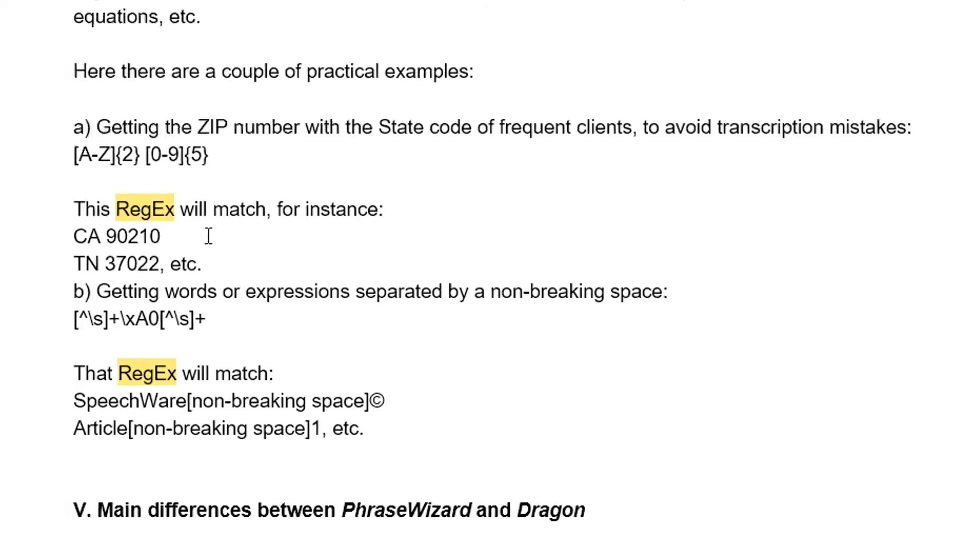
click(501, 91)
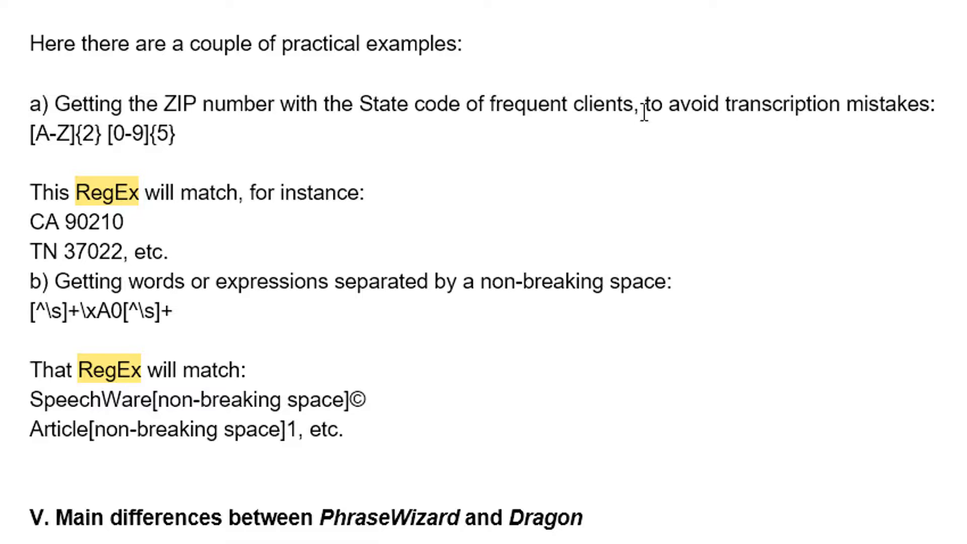
drag(182, 132, 6, 144)
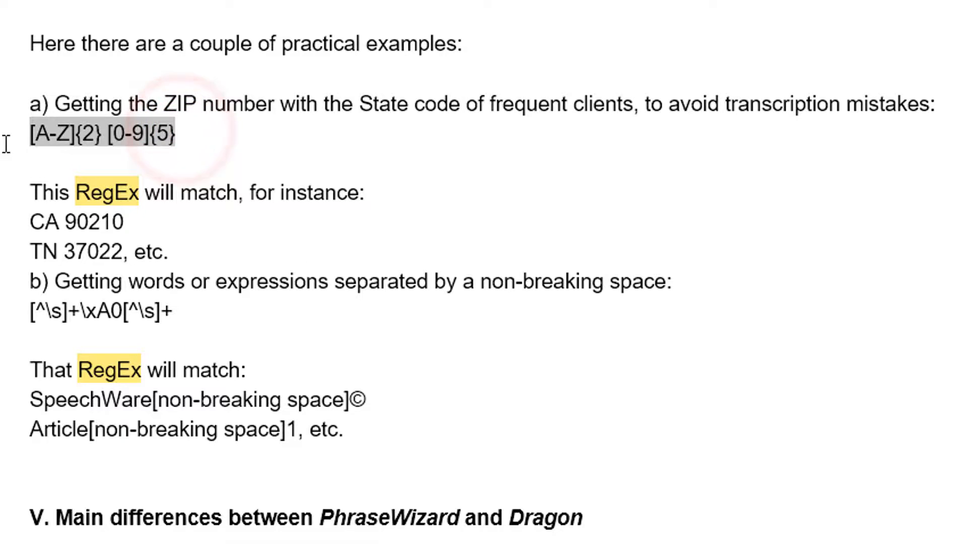
right_click(89, 134)
click(152, 156)
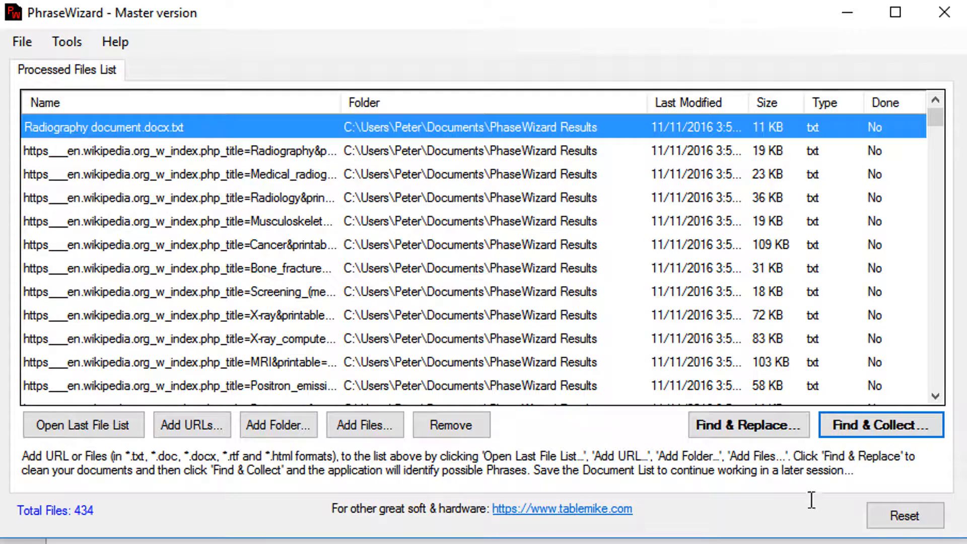
Try adding [A-Z]{2} [0-9]{5} as a custom RegEx in the Find & Collect options, then discard the entry.
click(853, 425)
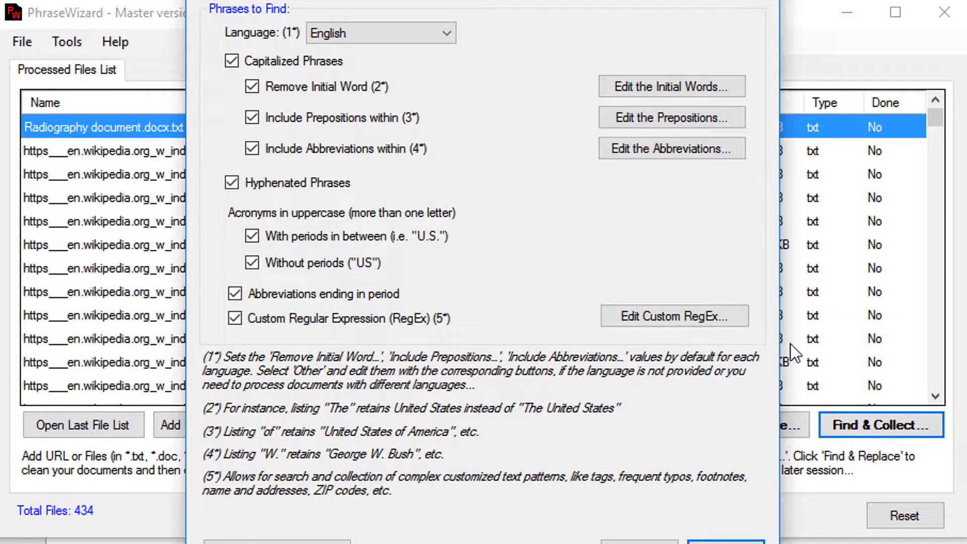
click(680, 316)
right_click(311, 95)
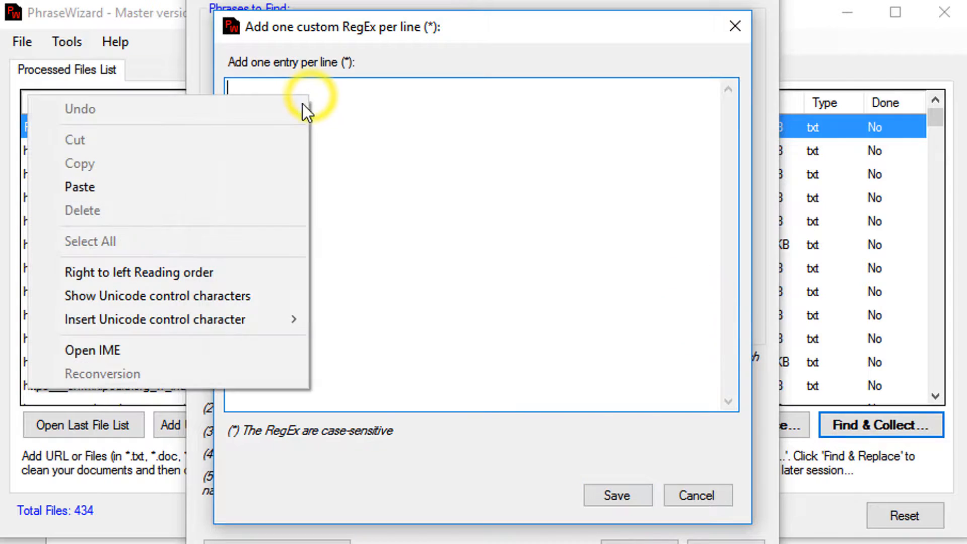
click(147, 186)
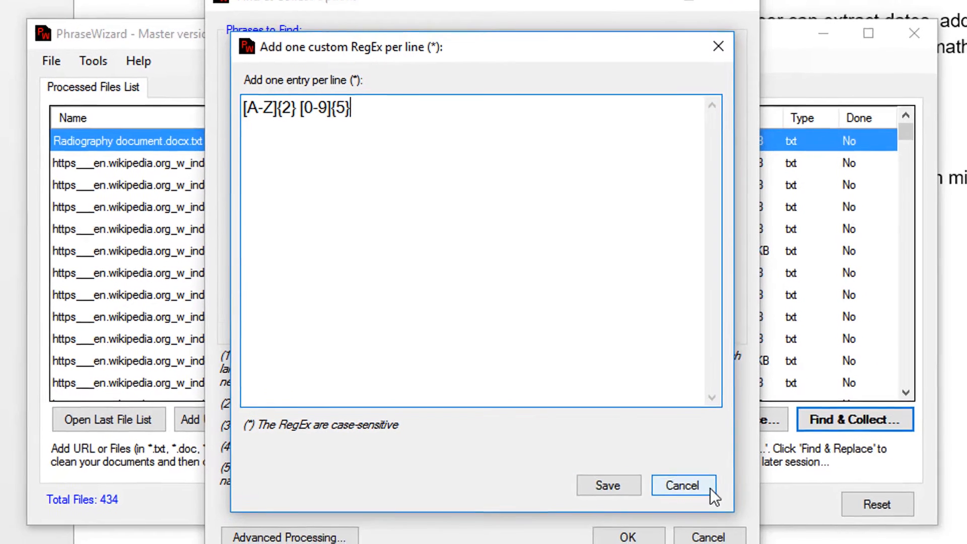
click(697, 494)
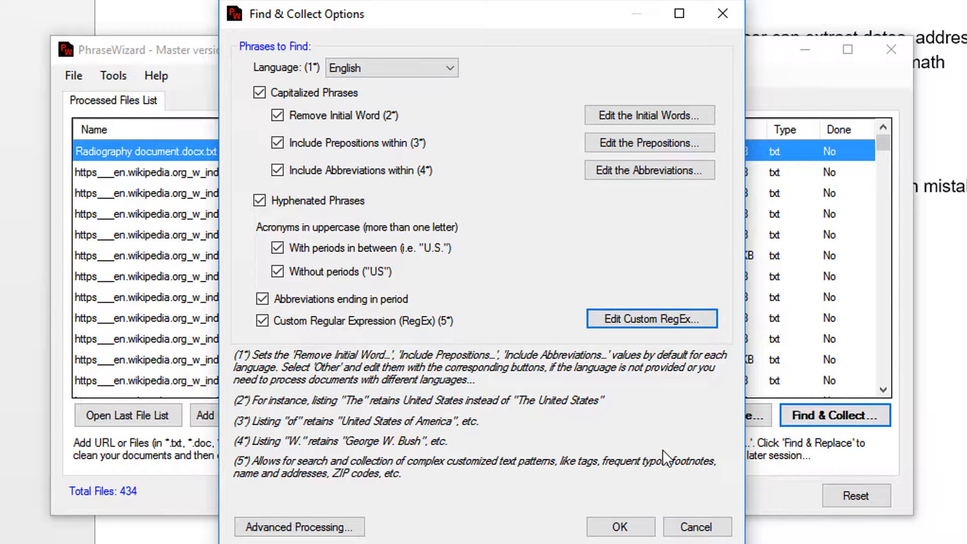
Accept the advanced processing with spoken forms collected without hyphens and a timeout of 1 minute 30 seconds, and run the phrase collection.
click(344, 527)
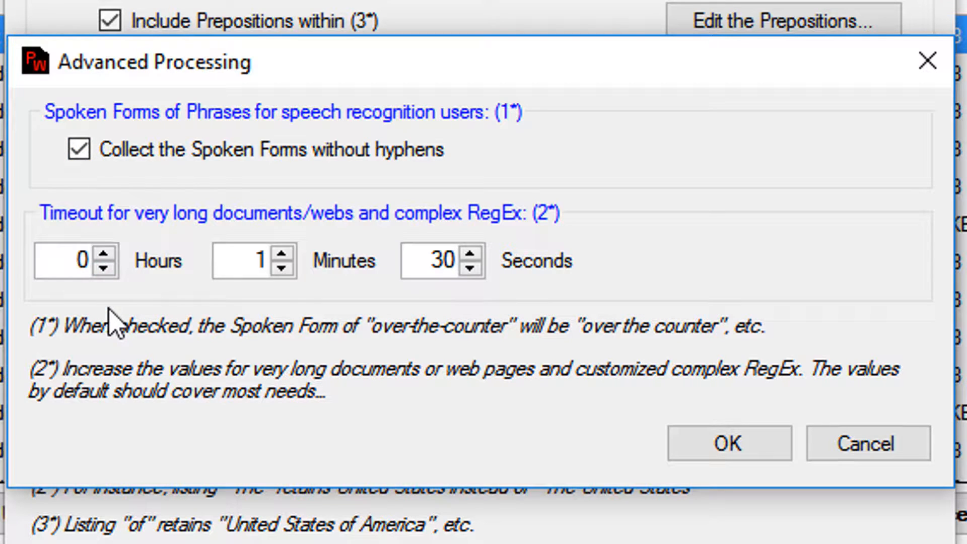
click(738, 453)
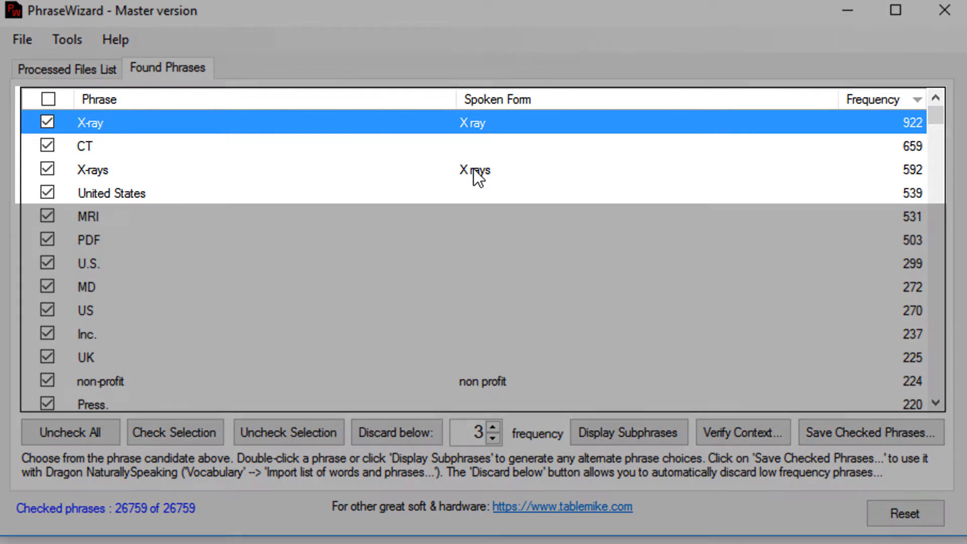
Examine the most frequent found phrases, such as X-ray and X-rays, together with their spoken forms and frequencies.
click(475, 169)
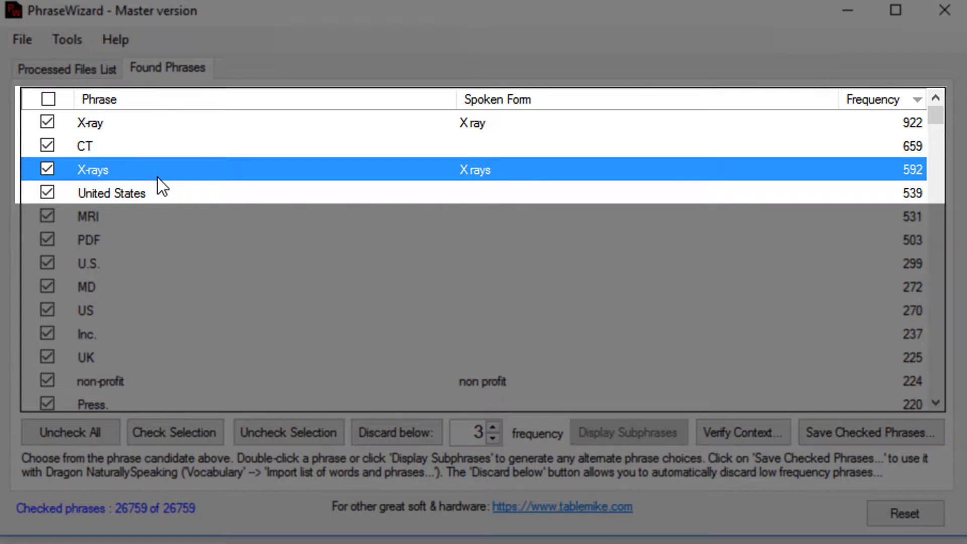
click(98, 125)
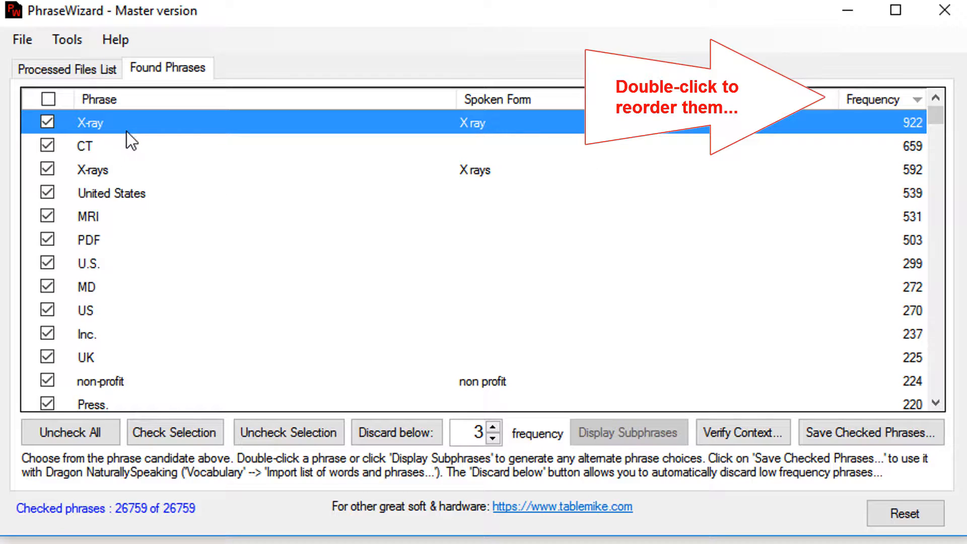
drag(940, 114, 903, 98)
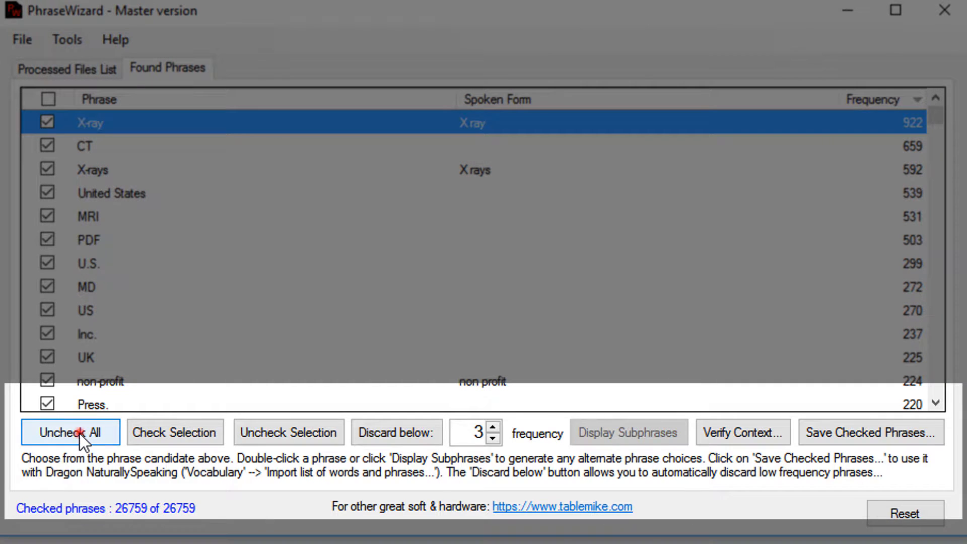
Uncheck all the found phrases, and check them all again.
click(79, 434)
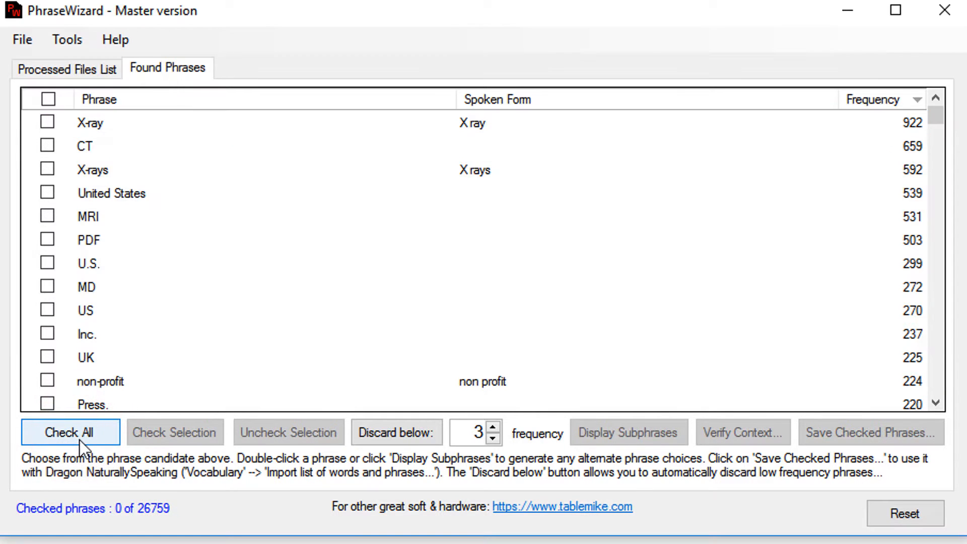
click(79, 434)
Edit the spoken form of the X-rays phrase in place, retyping its ending so it reads "X rays".
double_click(484, 169)
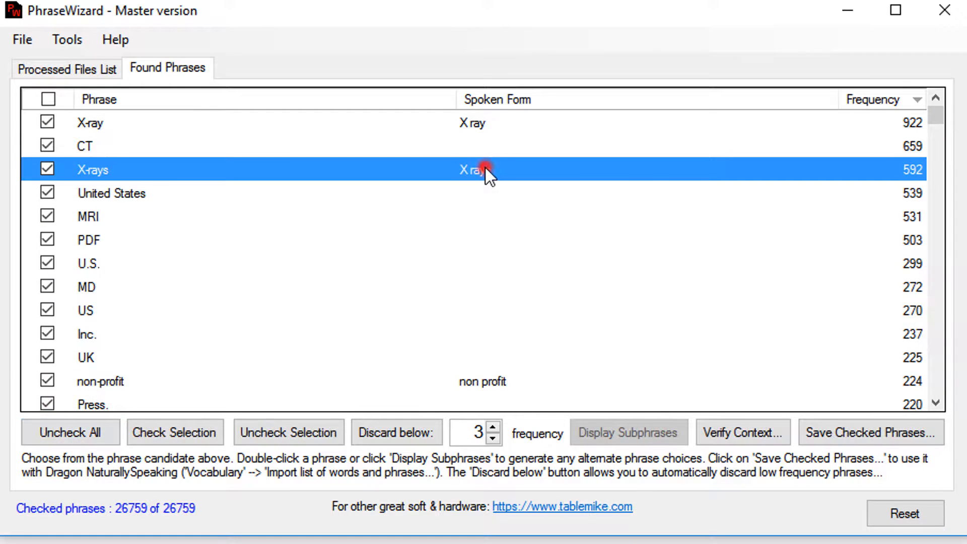
click(488, 169)
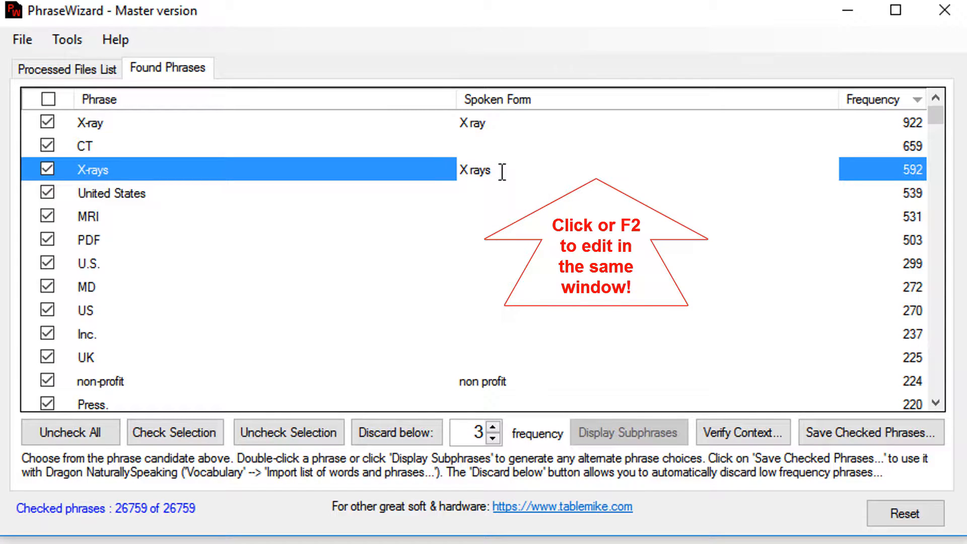
key(BackSpace)
key(BackSpace)
key(BackSpace)
key(BackSpace)
text(rays)
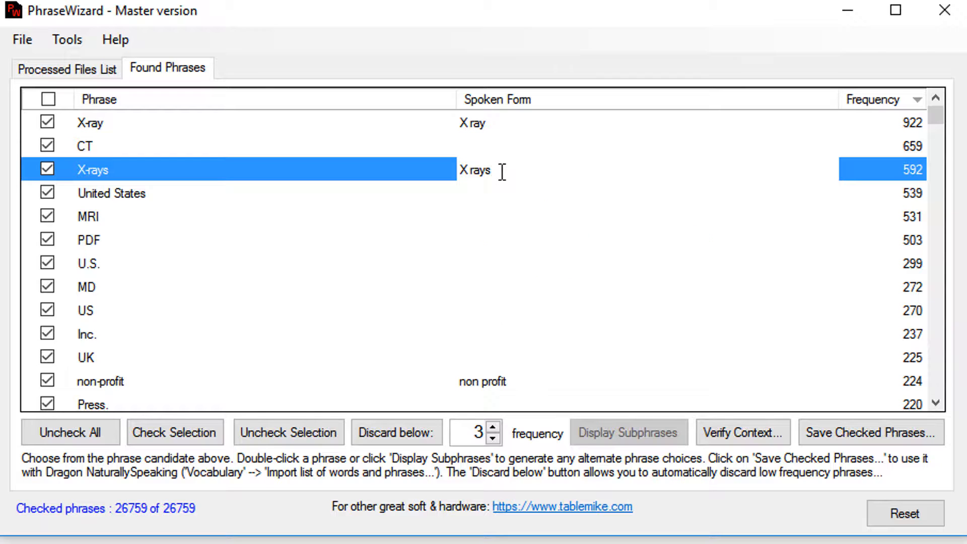
Edit the X-rays phrase itself in place, retyping its ending so it reads "X-rays", and leave the edit.
click(126, 171)
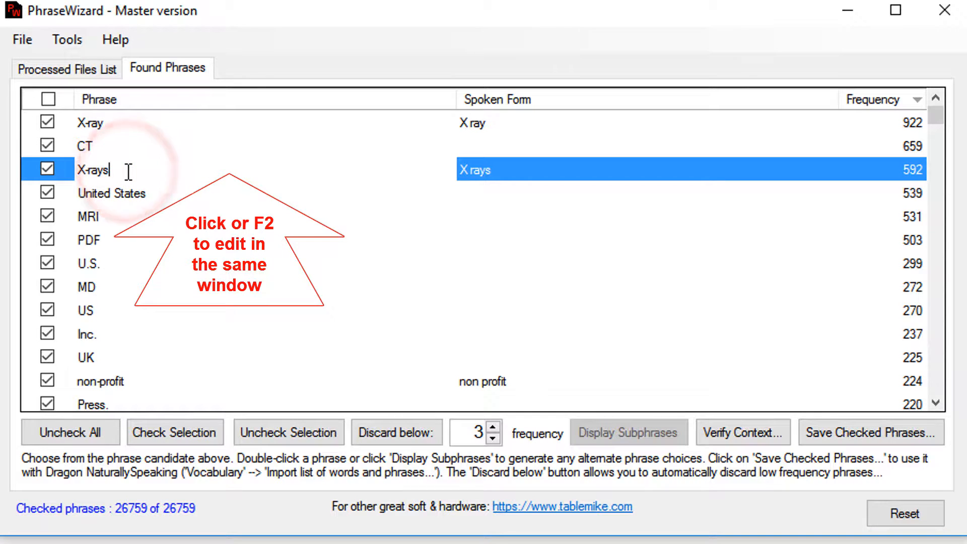
key(BackSpace)
key(BackSpace)
key(BackSpace)
key(BackSpace)
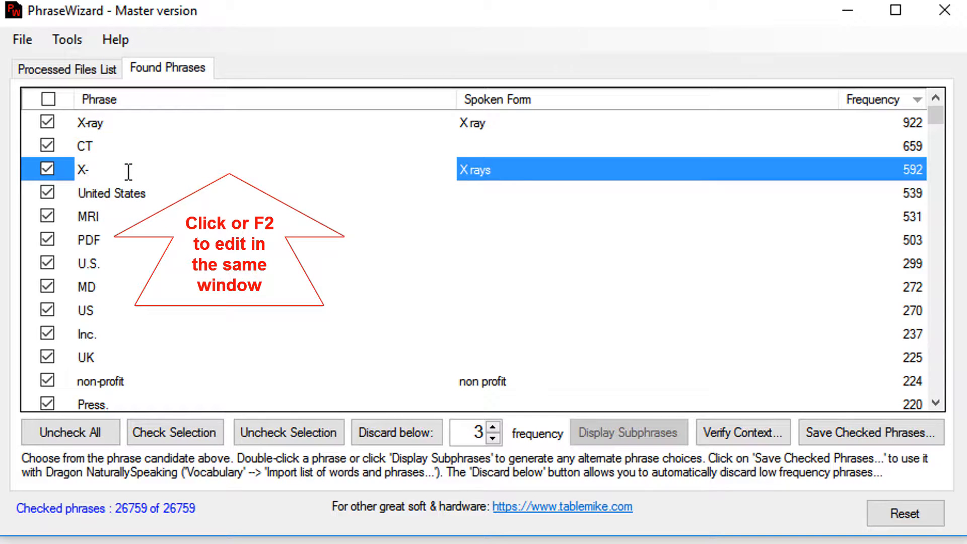
text(rays)
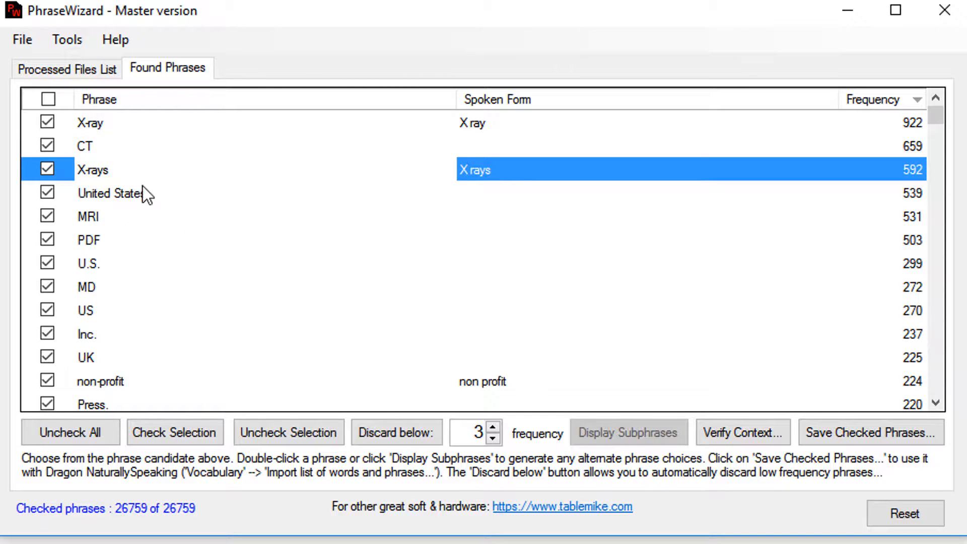
click(243, 288)
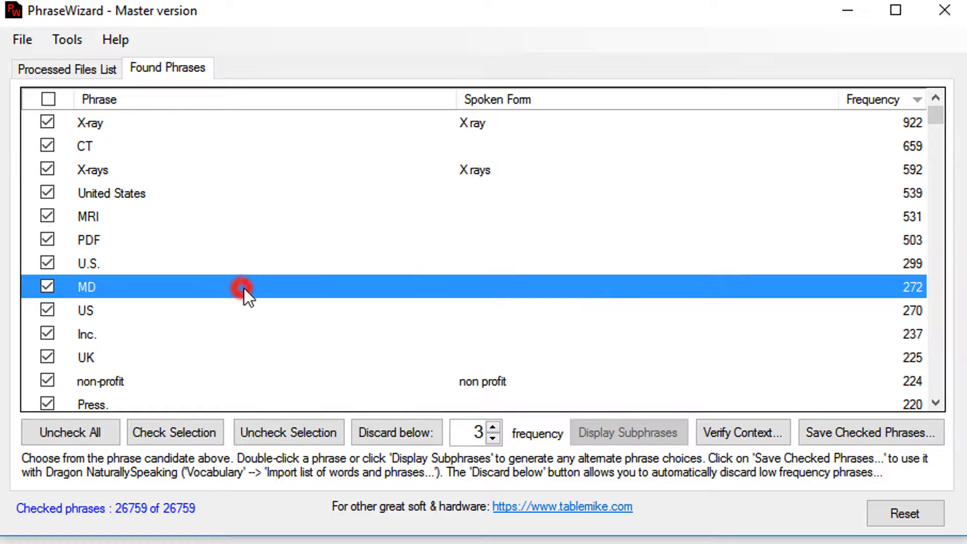
Exclude the phrases Wikimedia Foundation, From Wikipedia and Creative Commons Attribution-ShareAlike License from the checked phrases.
click(935, 401)
click(936, 401)
click(935, 401)
click(935, 399)
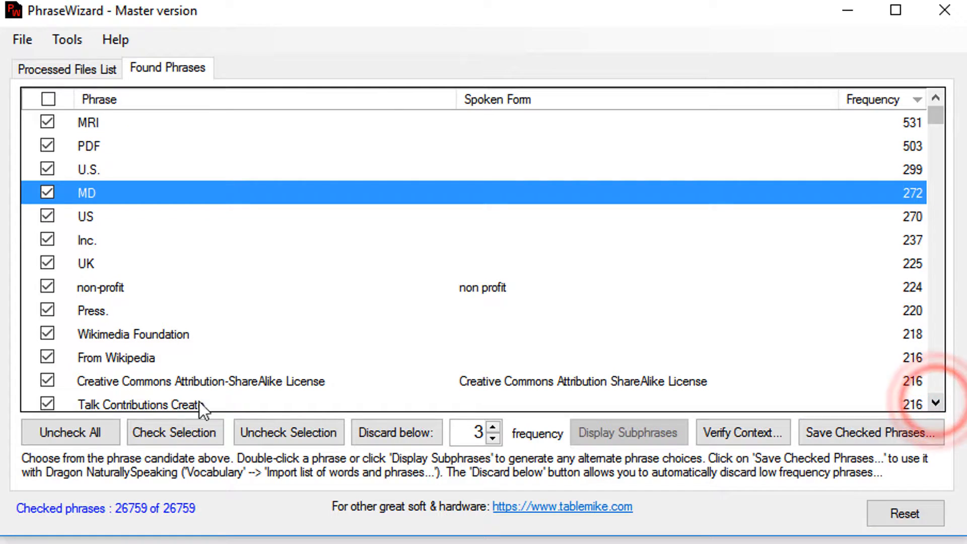
click(46, 334)
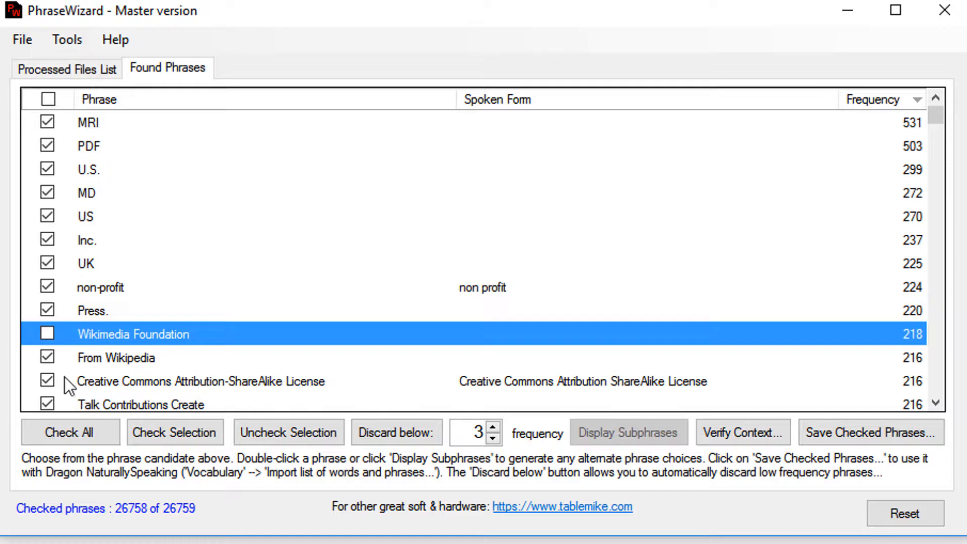
click(47, 355)
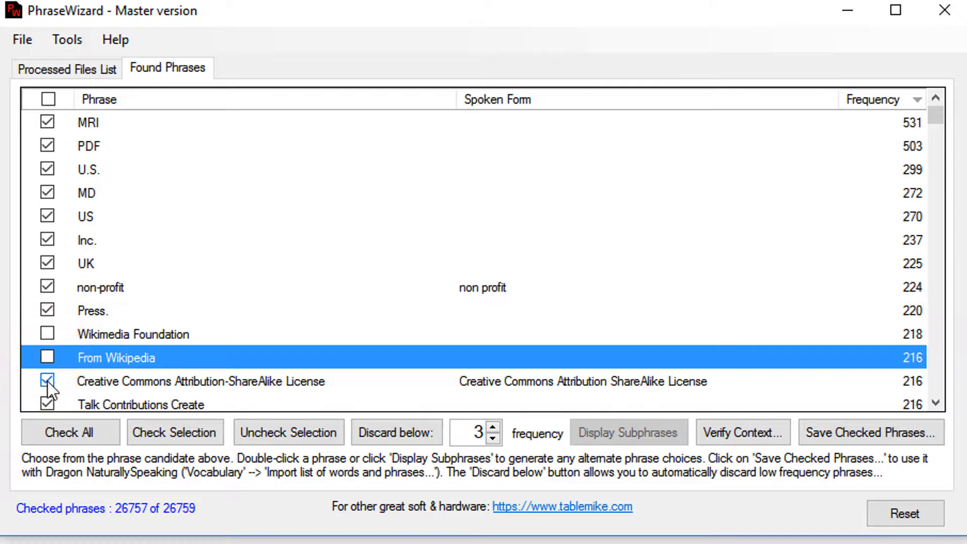
click(52, 375)
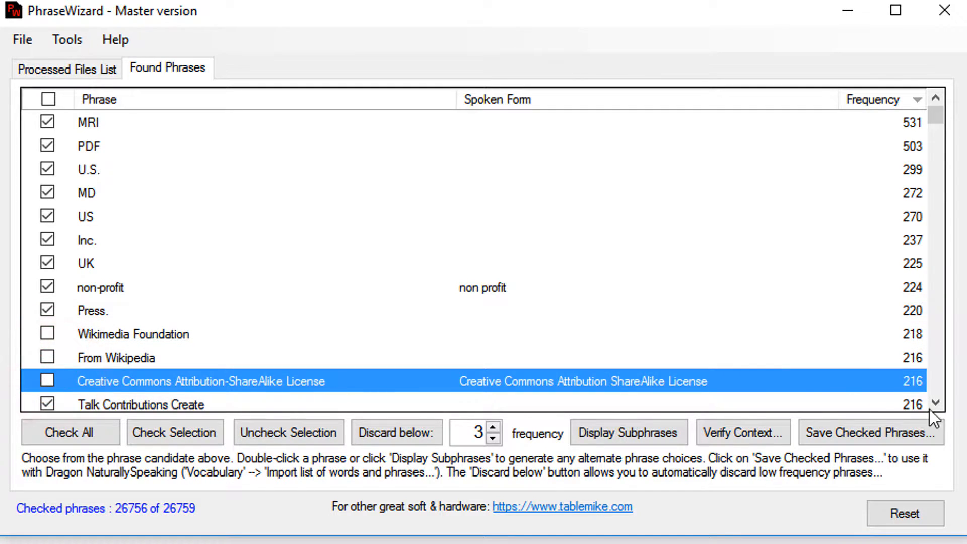
Discard all found phrases with a frequency below 3 and inspect the low-frequency entries in the list.
drag(935, 403, 934, 401)
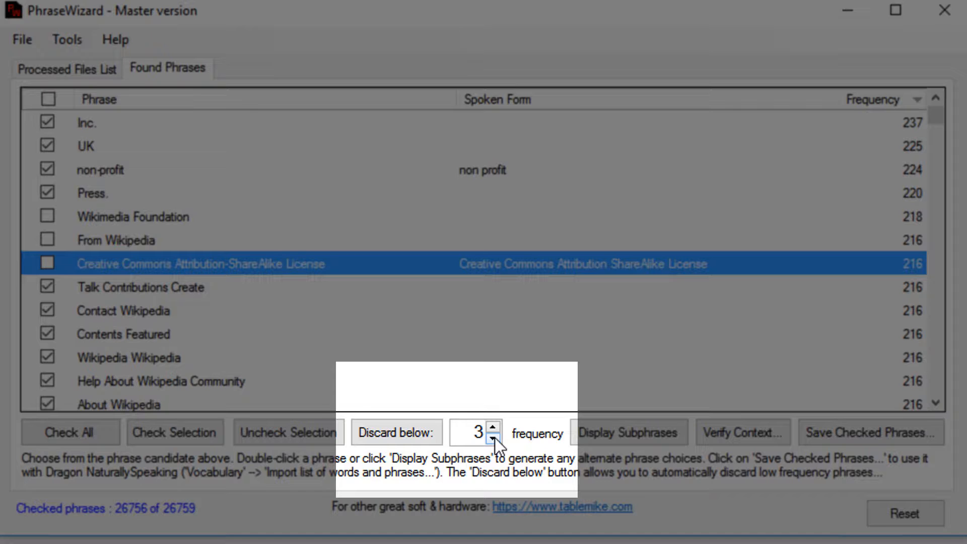
click(403, 432)
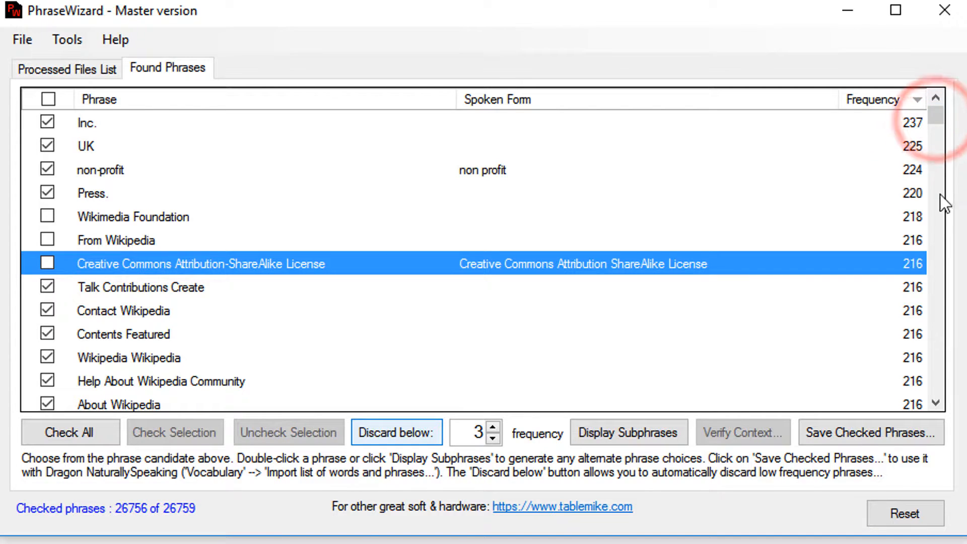
click(935, 122)
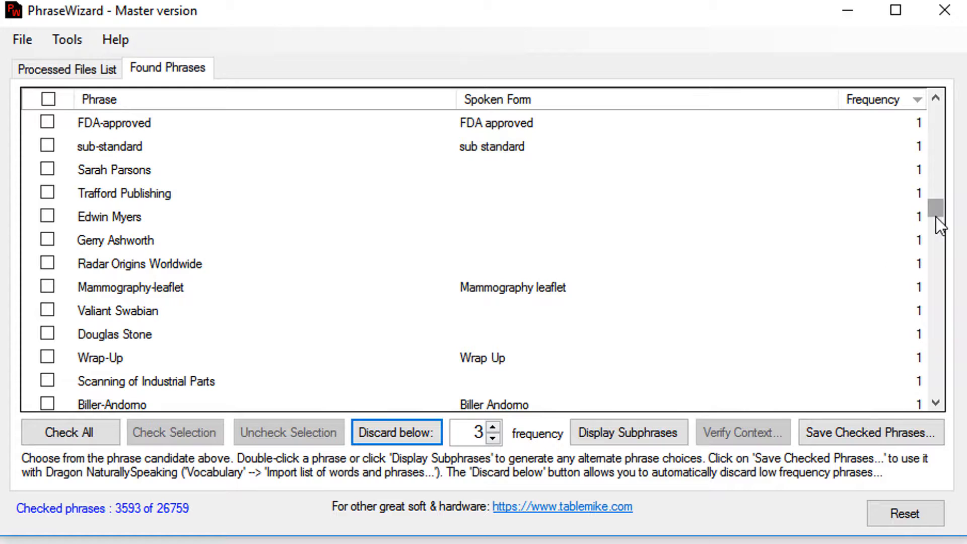
scroll(641, 252, up, 5)
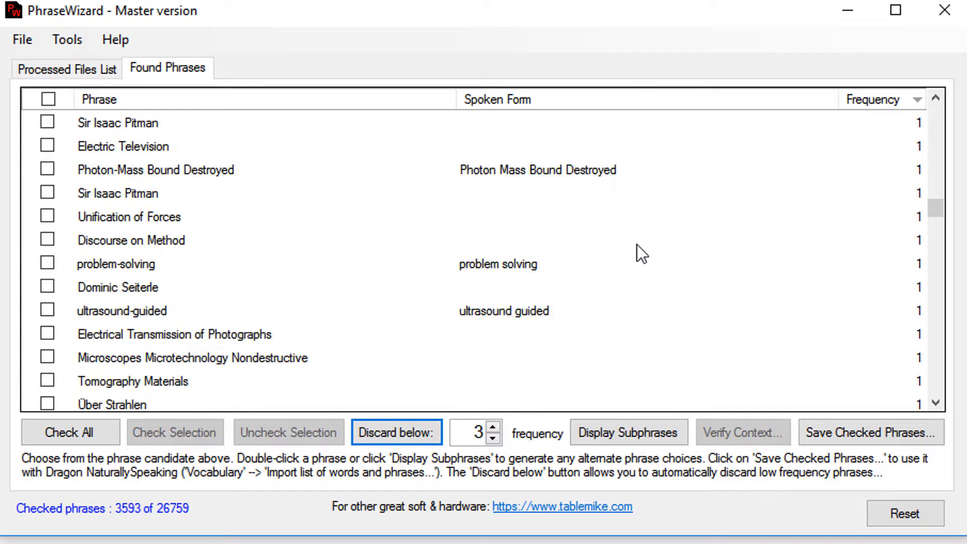
Display the subphrases of the phrase Bachelor of Medicine in the found phrases list.
scroll(637, 243, up, 14)
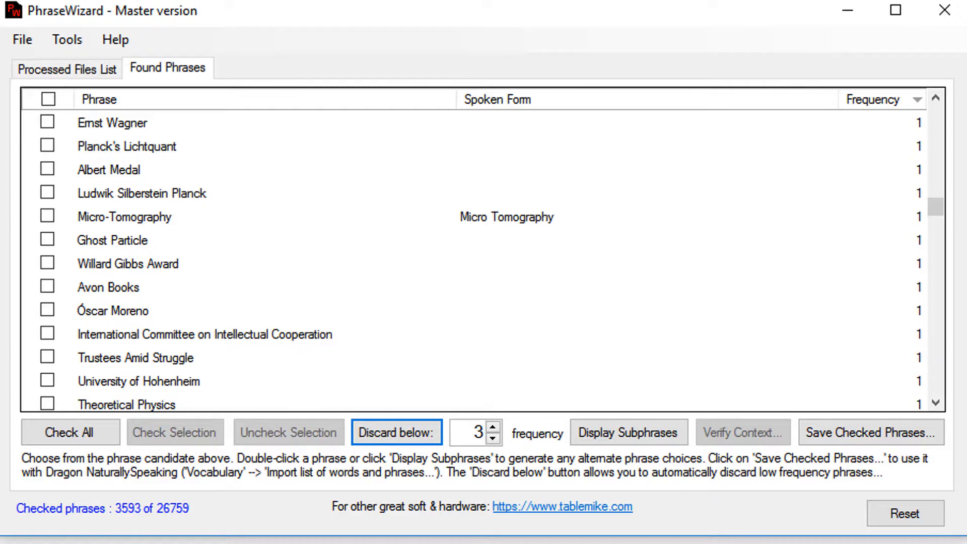
scroll(800, 246, up, 15)
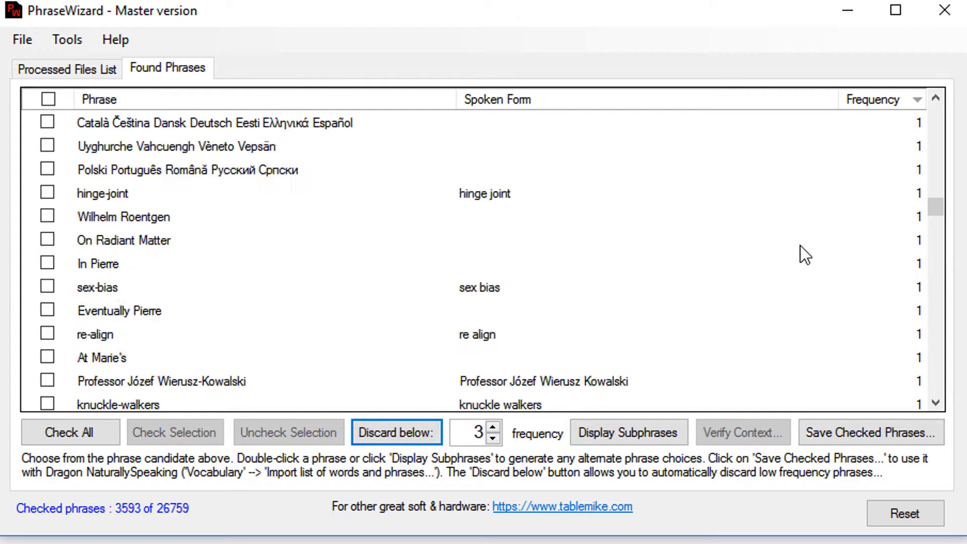
scroll(800, 246, up, 15)
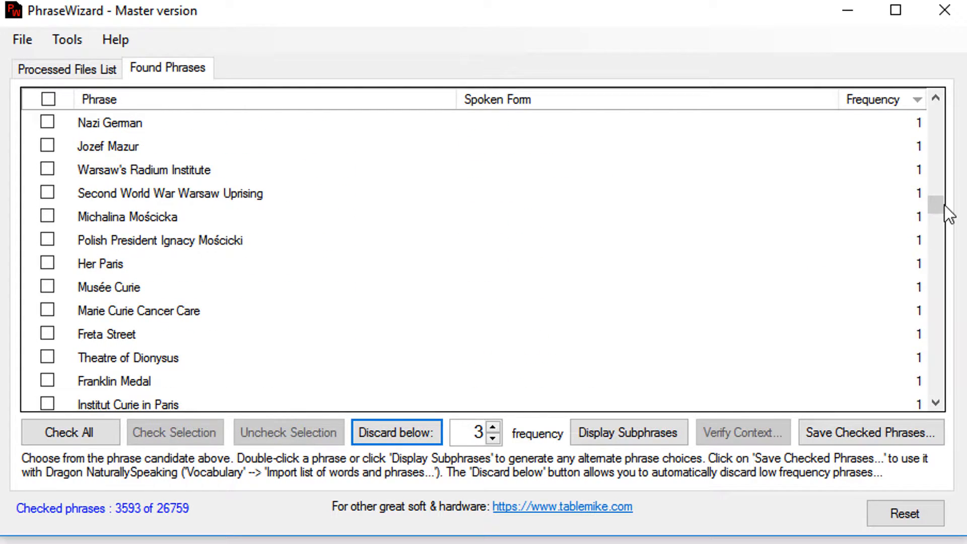
drag(939, 197, 929, 115)
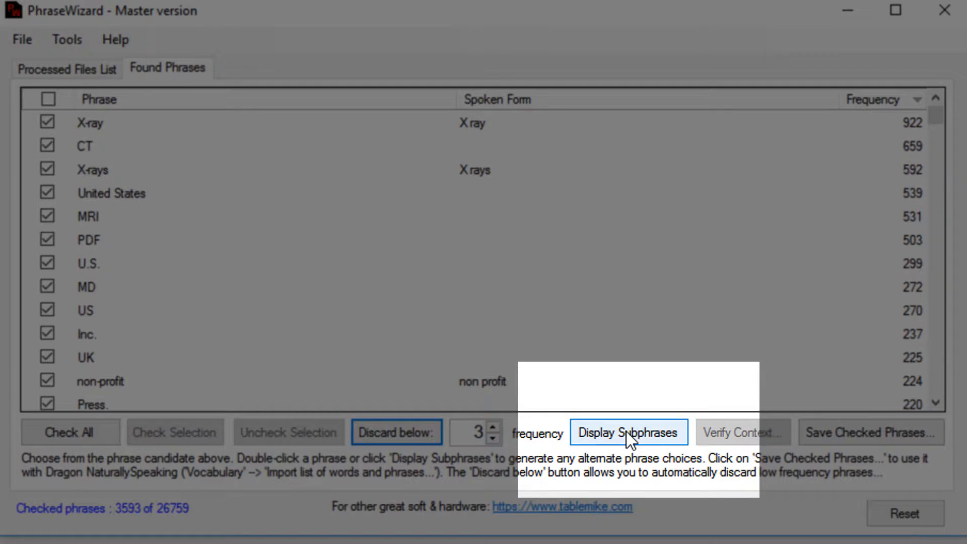
scroll(368, 322, down, 4)
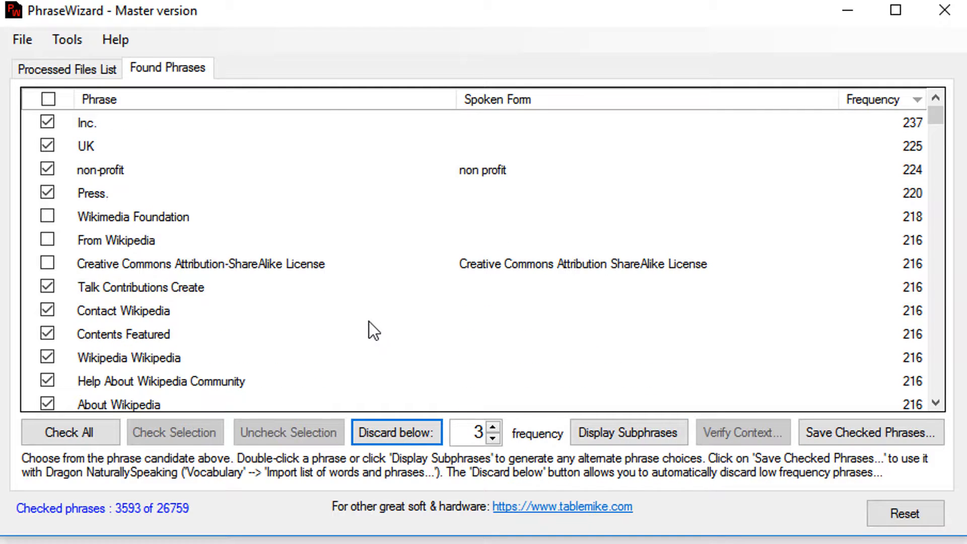
scroll(362, 323, down, 5)
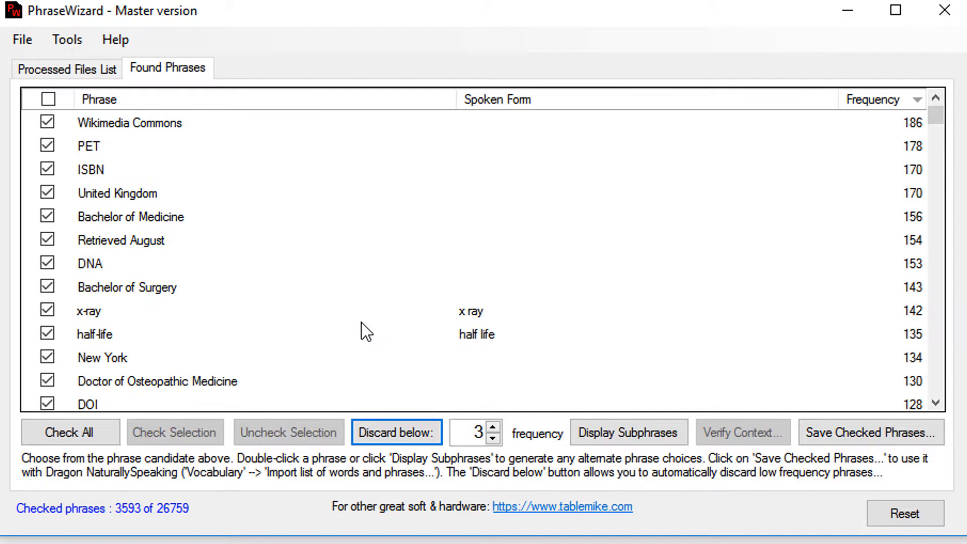
click(146, 221)
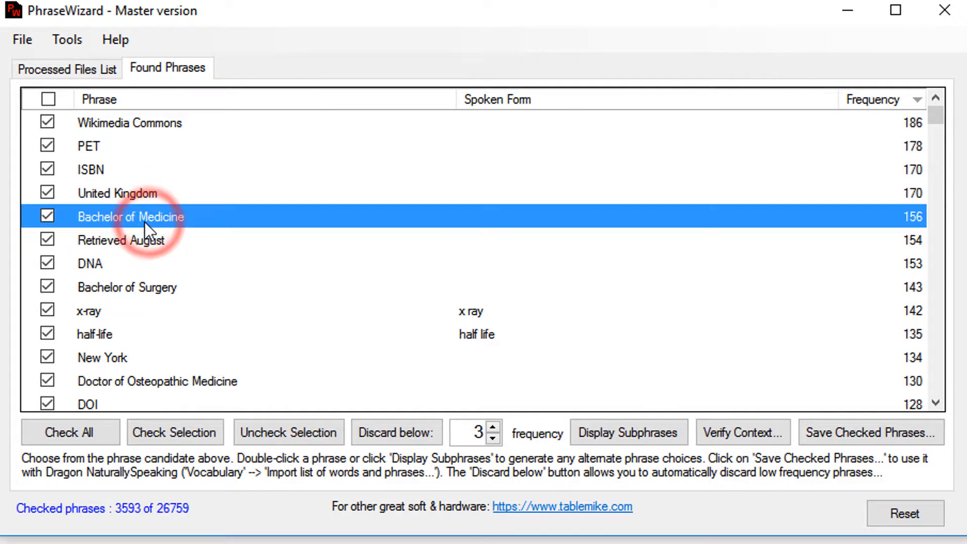
click(625, 433)
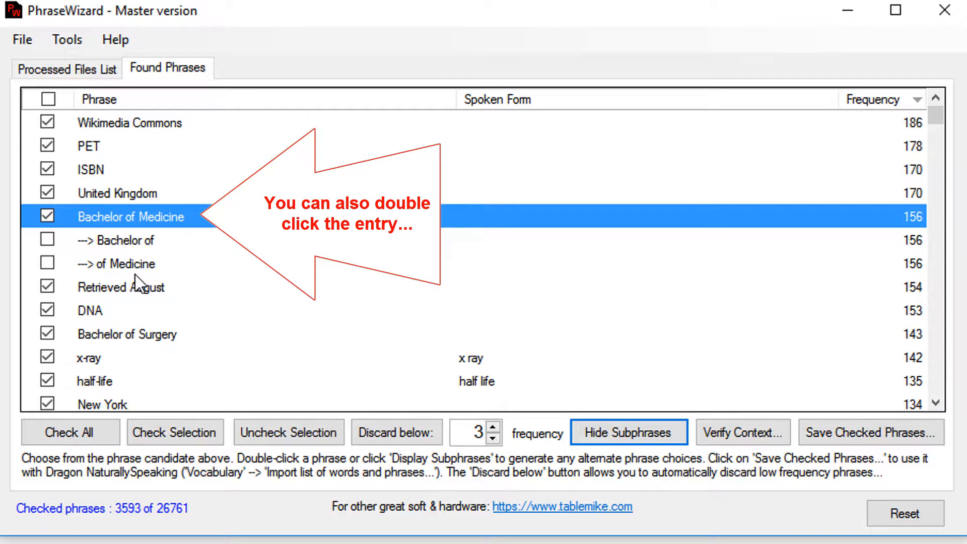
Display the subphrases of Doctor of Osteopathic Medicine and include Osteopathic Medicine in the checked phrases.
scroll(326, 235, down, 2)
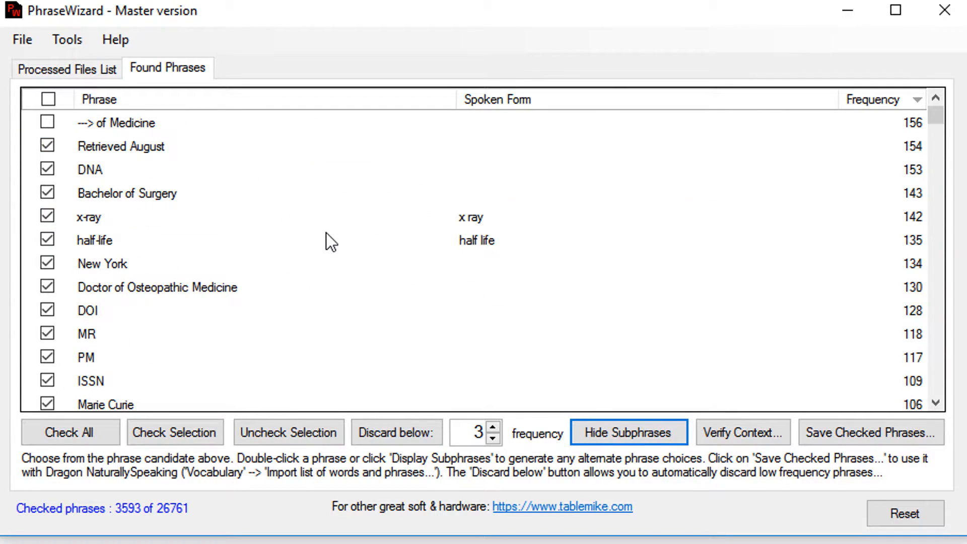
scroll(328, 235, down, 2)
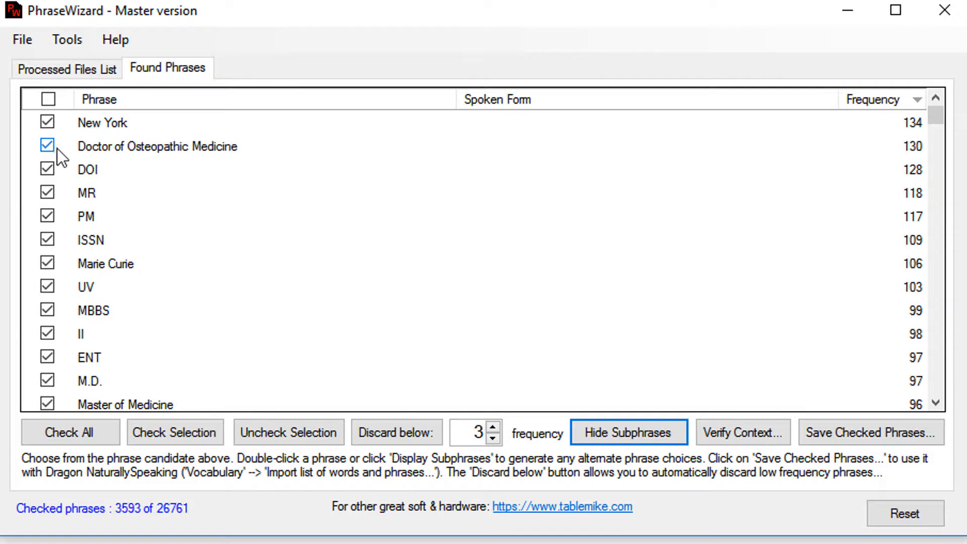
click(108, 151)
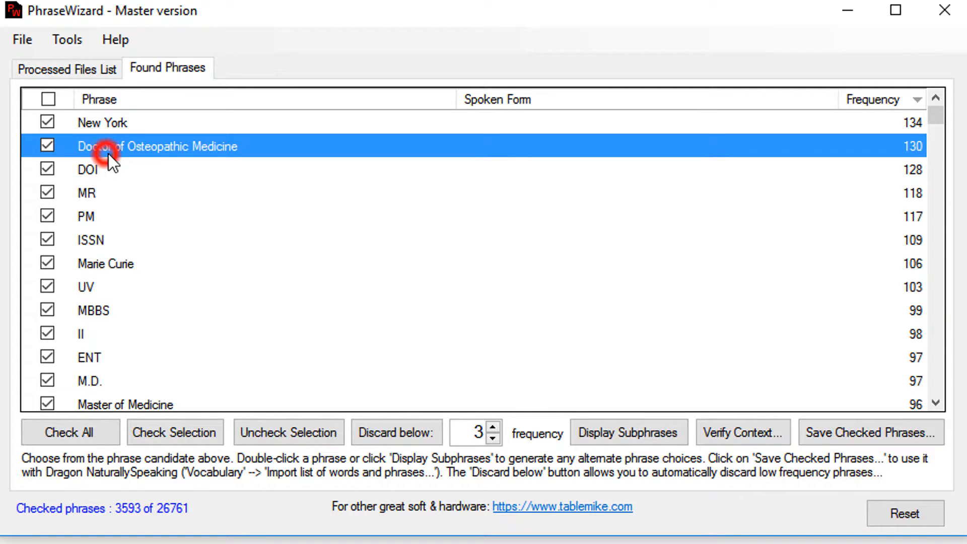
click(630, 433)
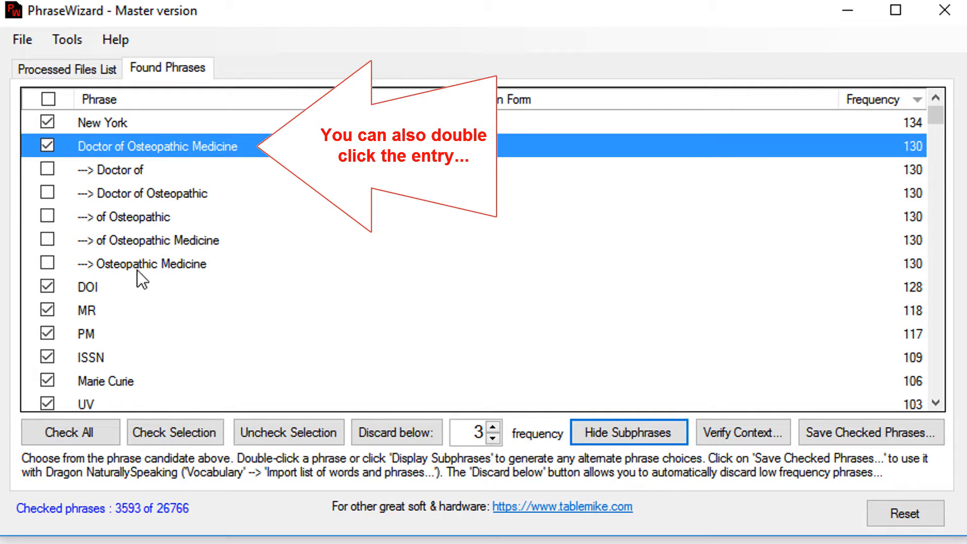
click(46, 263)
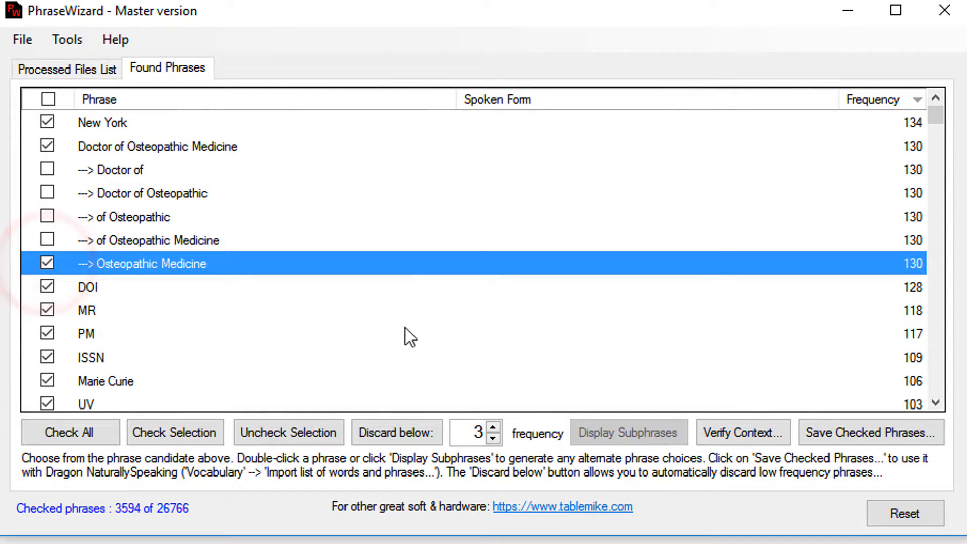
Display the subphrases of Bachelor of Medical Sciences and include Medical Sciences in the checked phrases.
scroll(395, 292, down, 10)
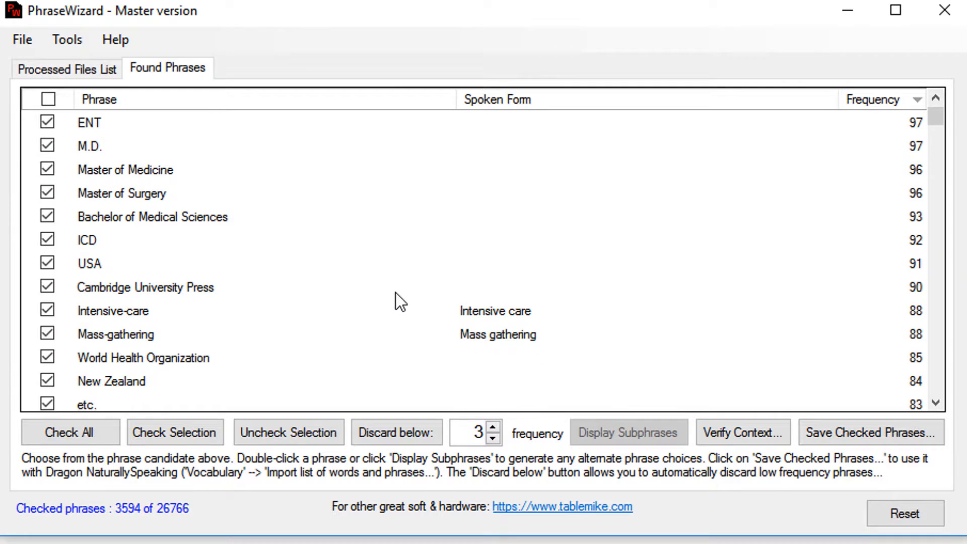
click(115, 219)
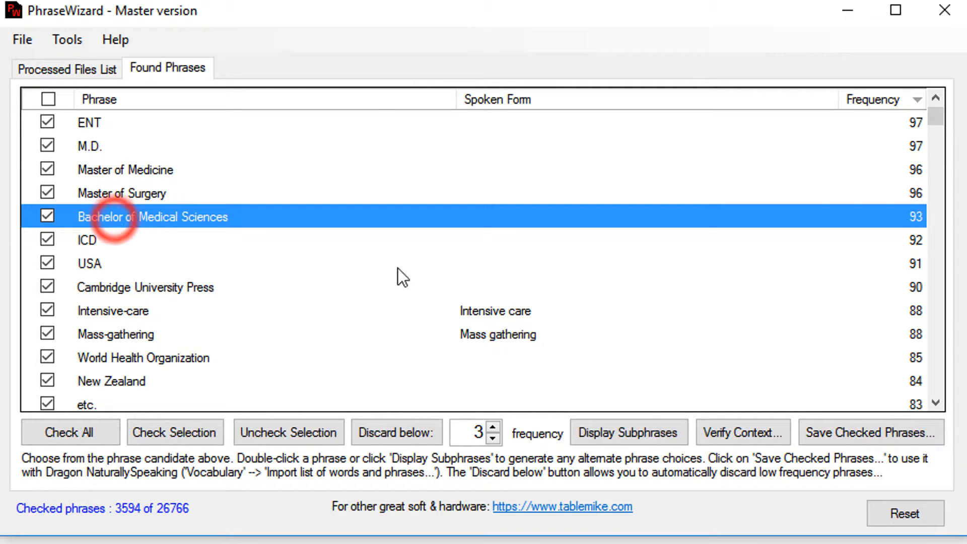
click(616, 436)
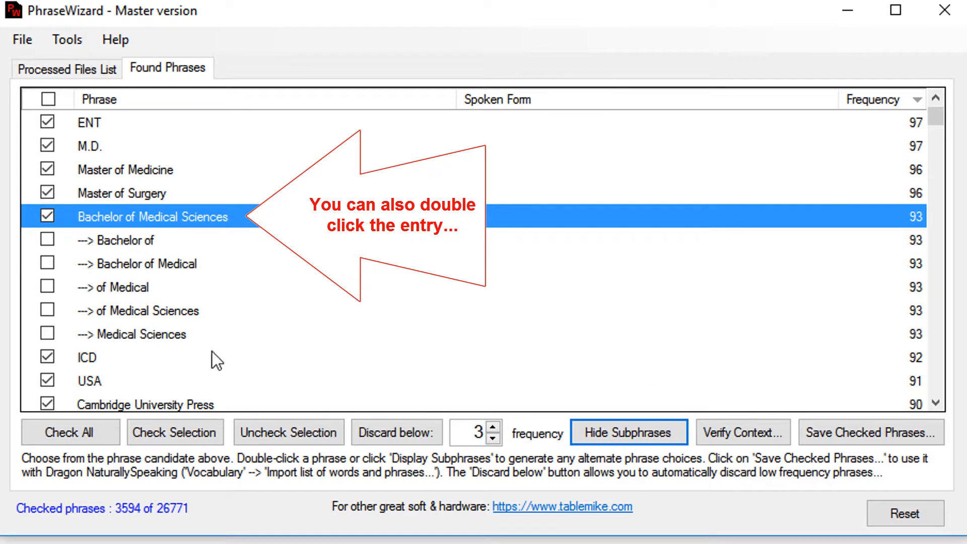
click(47, 333)
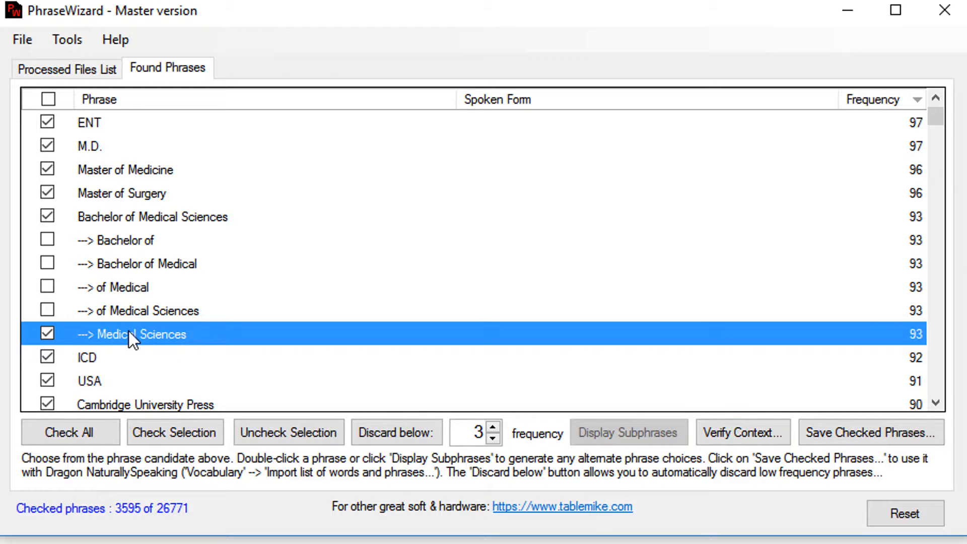
Verify the context in which Bachelor of Medical Sciences occurs in the processed documents and leave the context view.
click(735, 434)
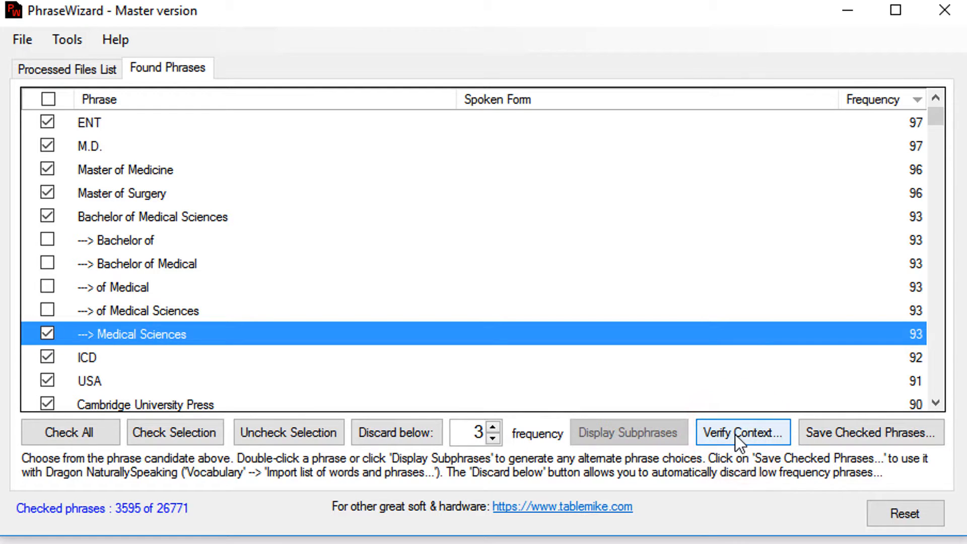
click(732, 431)
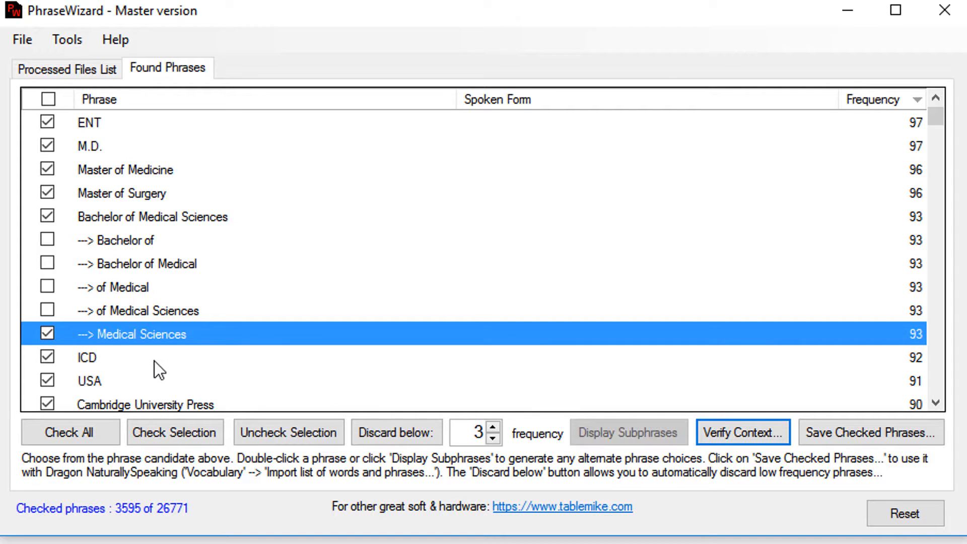
click(121, 319)
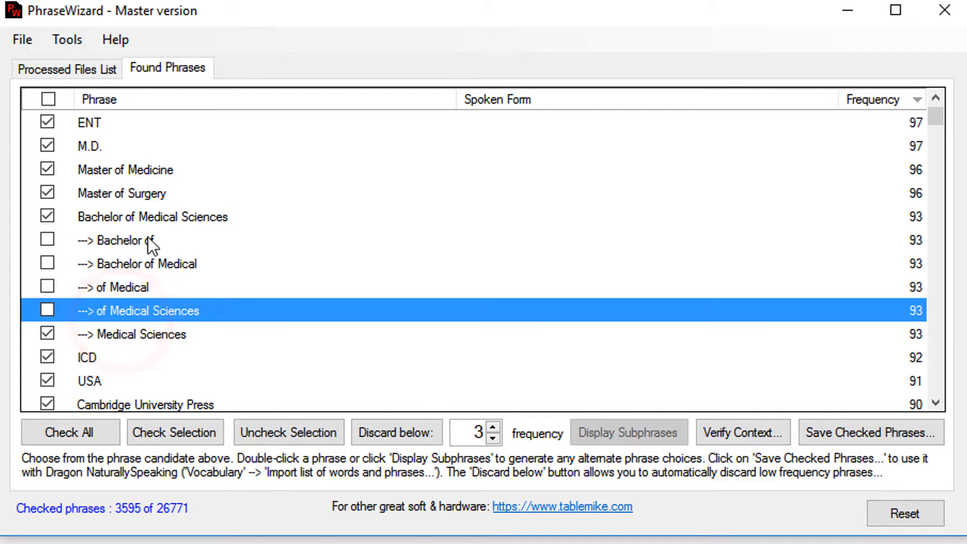
click(131, 221)
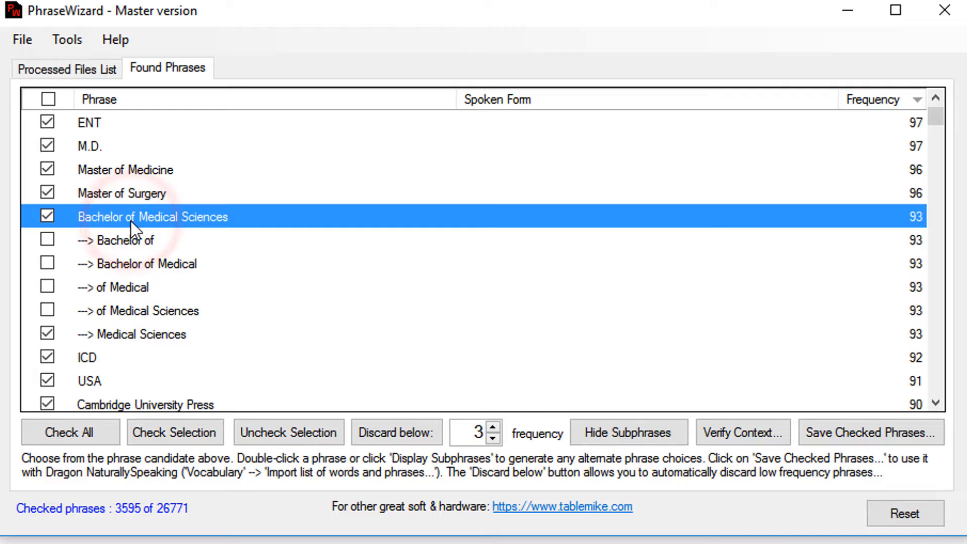
click(745, 436)
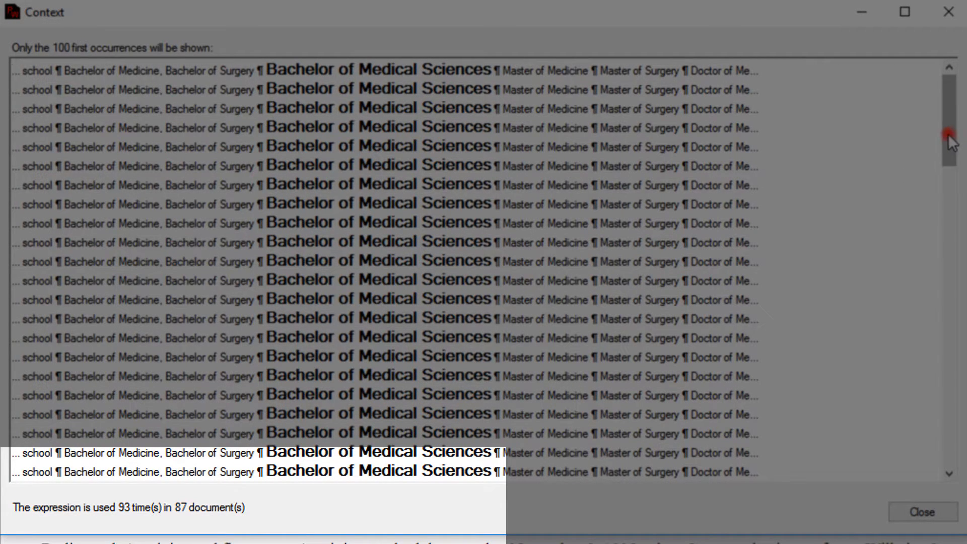
drag(948, 134, 947, 143)
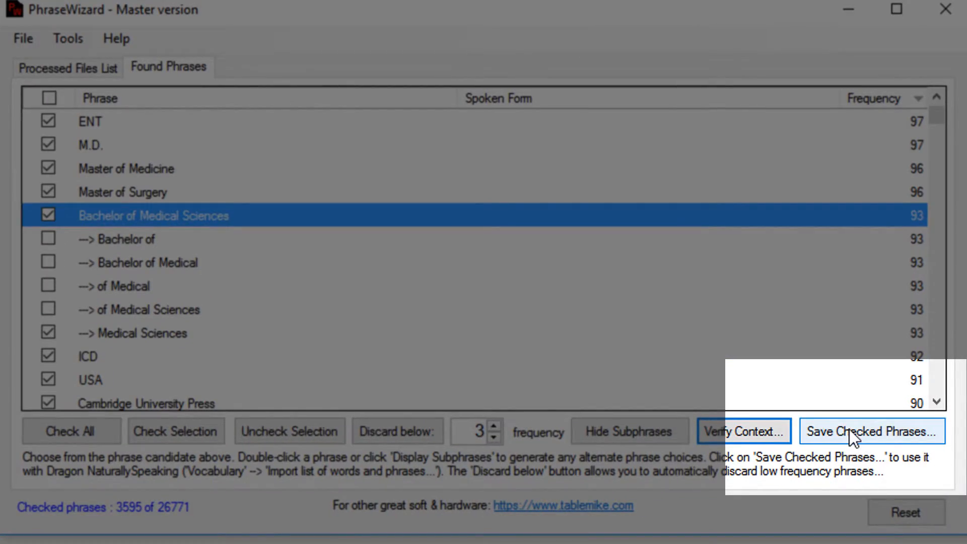
Save the checked phrases and review the Radiography vocabulary file in Notepad, including the CoR entry with its spoken form, closing it when done.
click(850, 431)
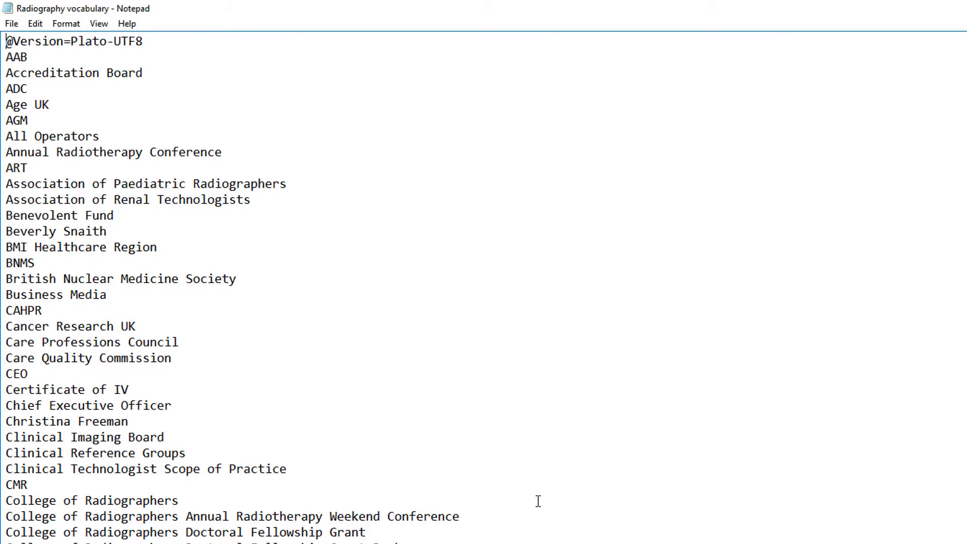
scroll(484, 540, down, 2)
scroll(484, 539, down, 1)
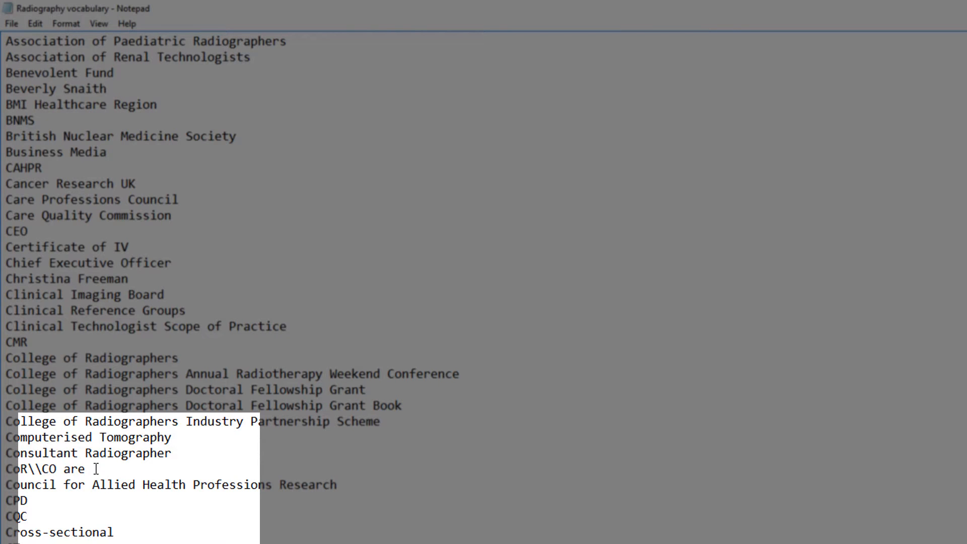
drag(95, 469, 2, 476)
click(88, 472)
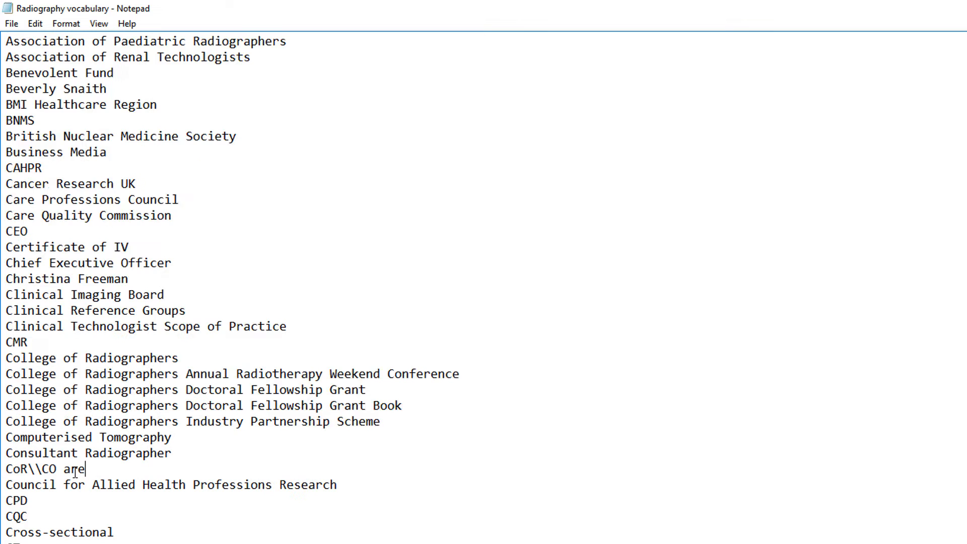
scroll(76, 472, up, 3)
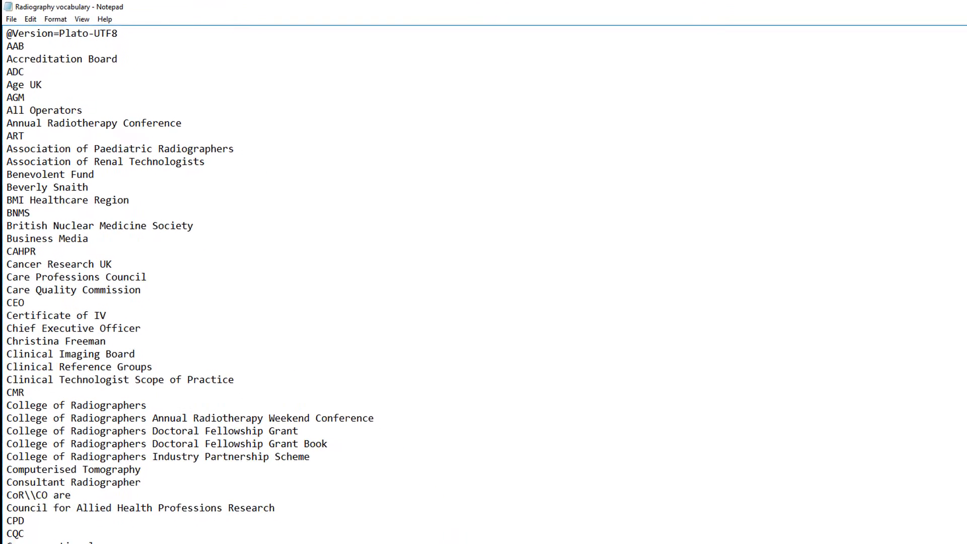
click(960, 3)
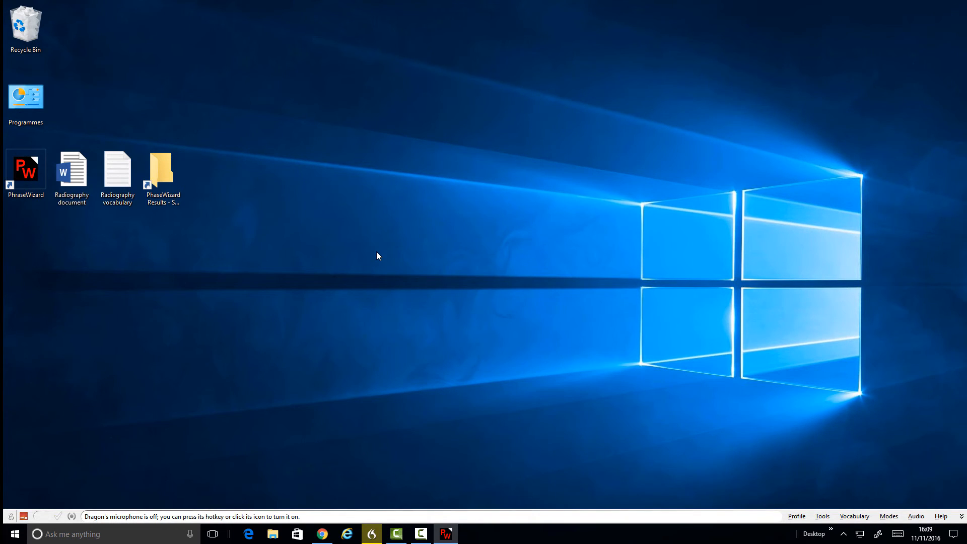